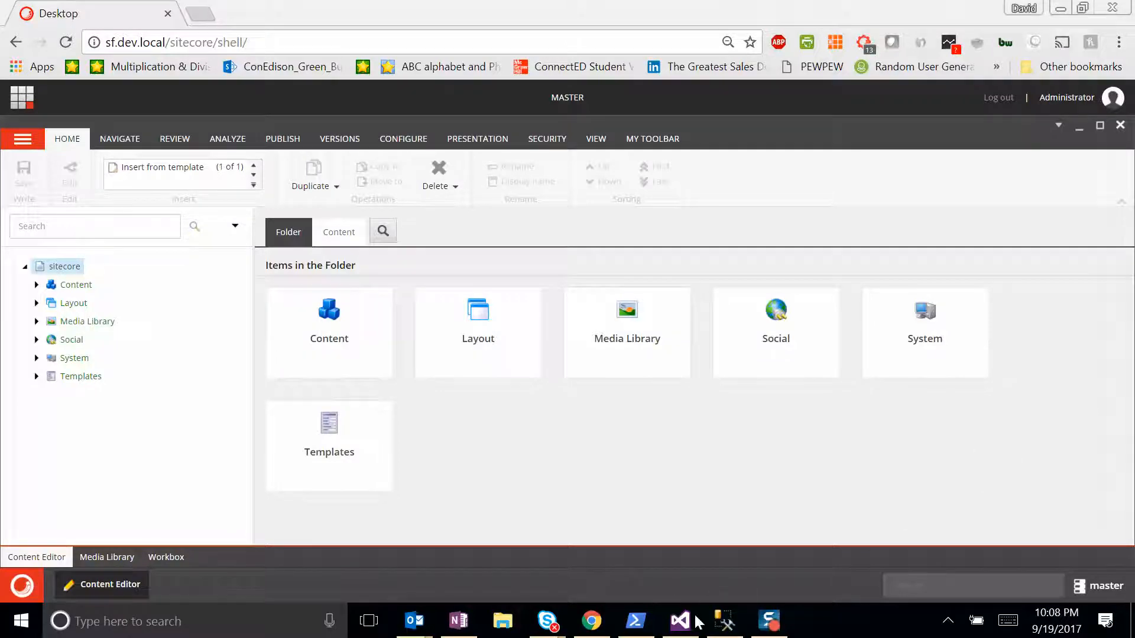
Review the DimProduct query and its results in SQL Server Management Studio, and return to the Sitecore Content Editor
click(727, 622)
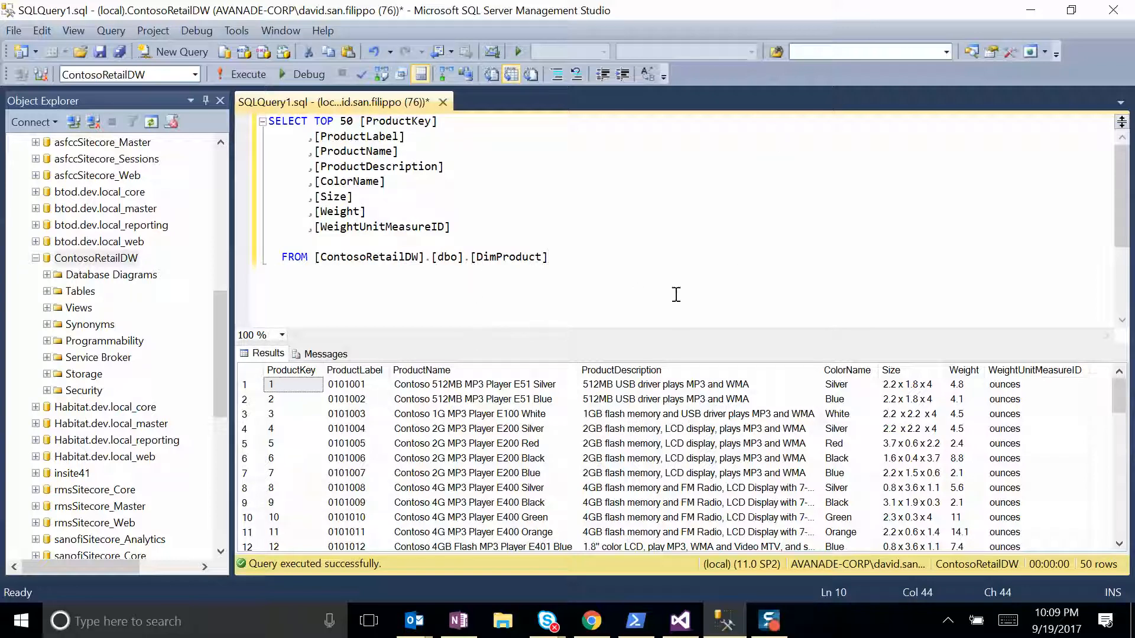
click(1030, 10)
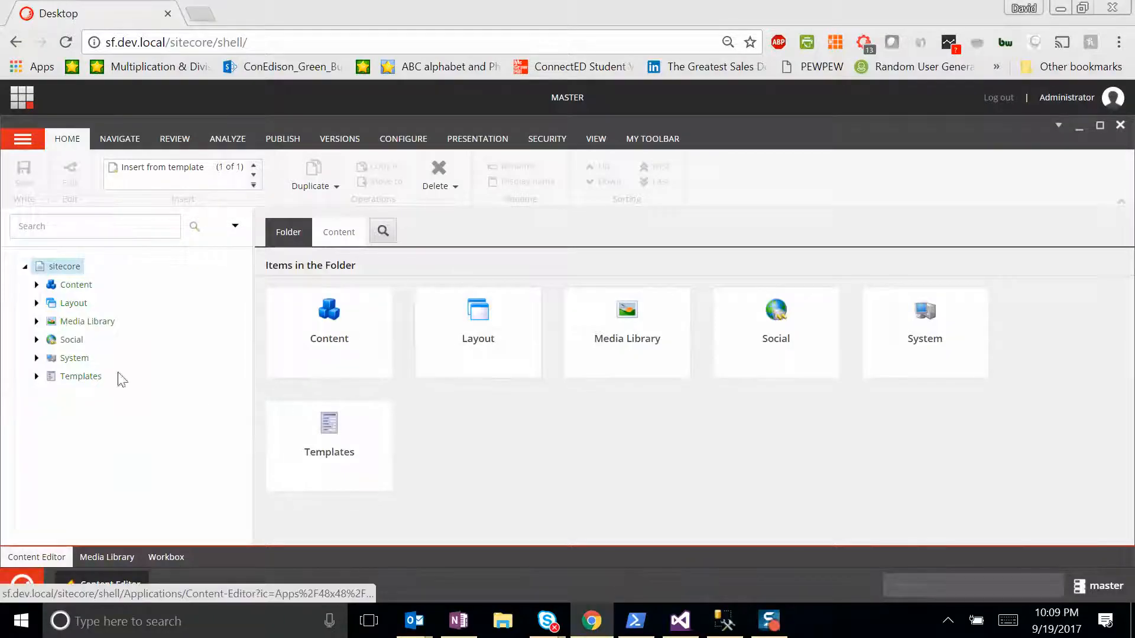
Open the Contoso Product template under Templates/Data Exchange/Providers/SF/Feature/Database/Test Templates
click(36, 376)
click(48, 394)
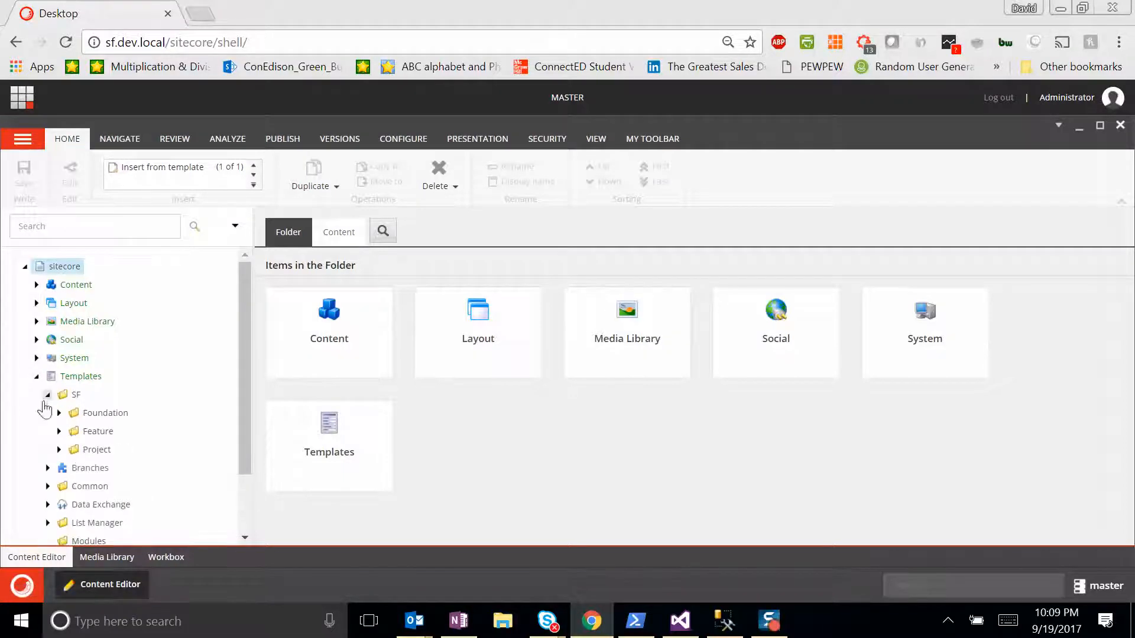
click(48, 504)
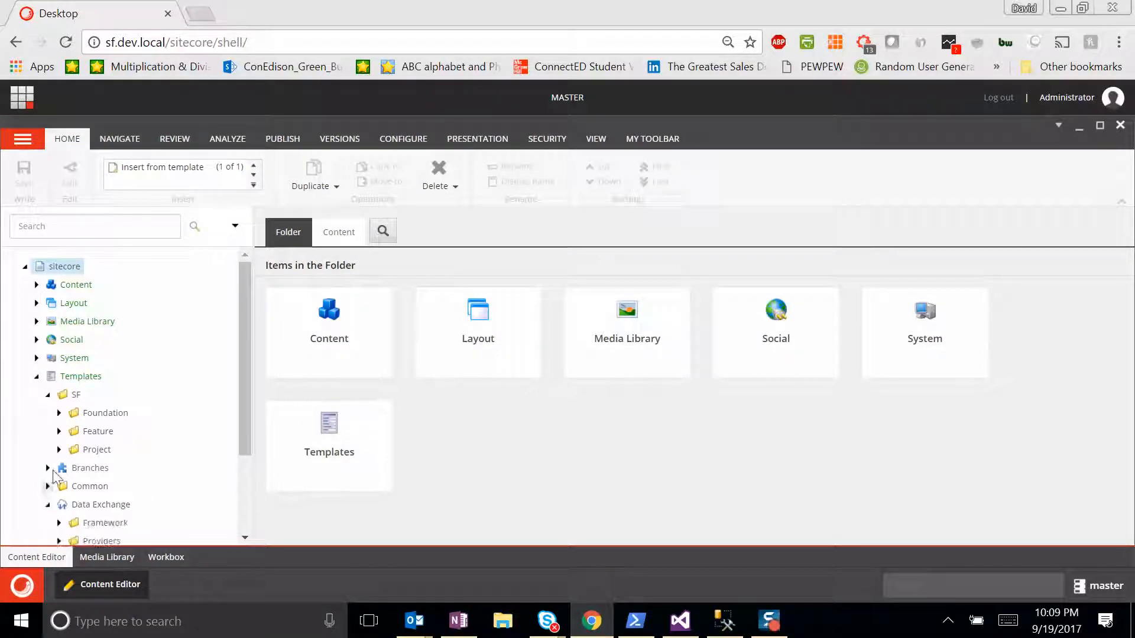
scroll(62, 440, down, 2)
click(59, 426)
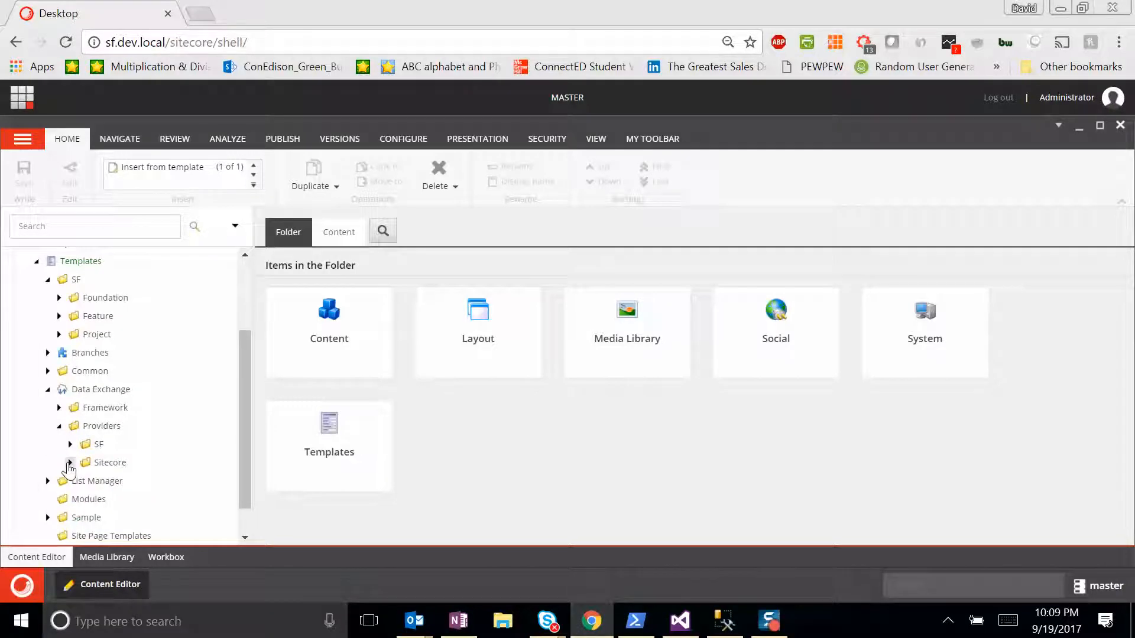
click(70, 444)
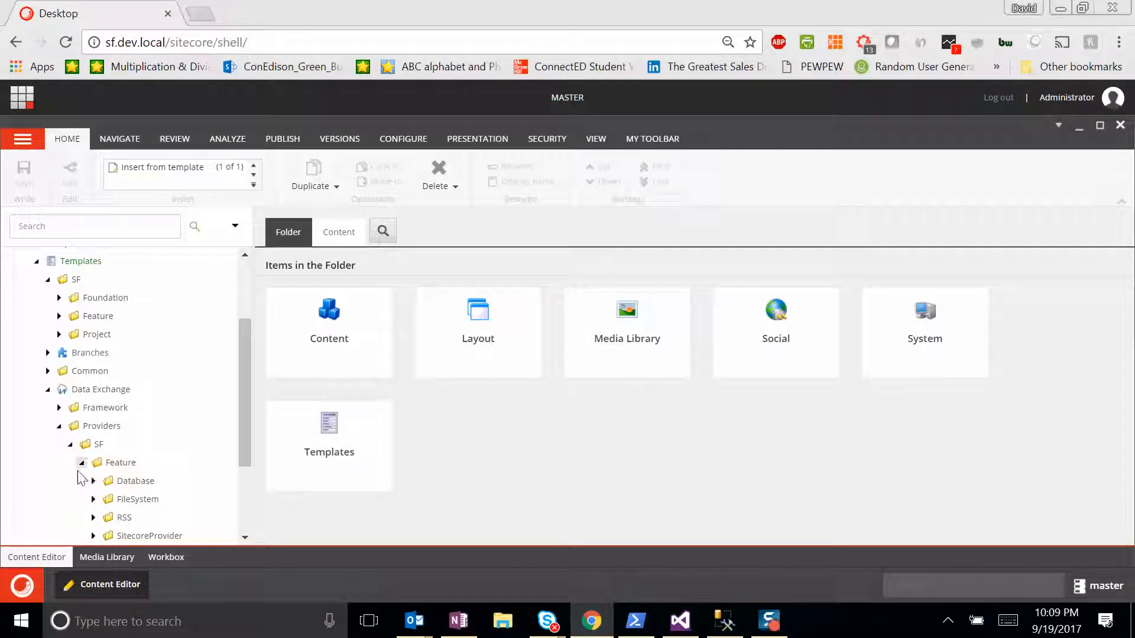
scroll(114, 449, down, 1)
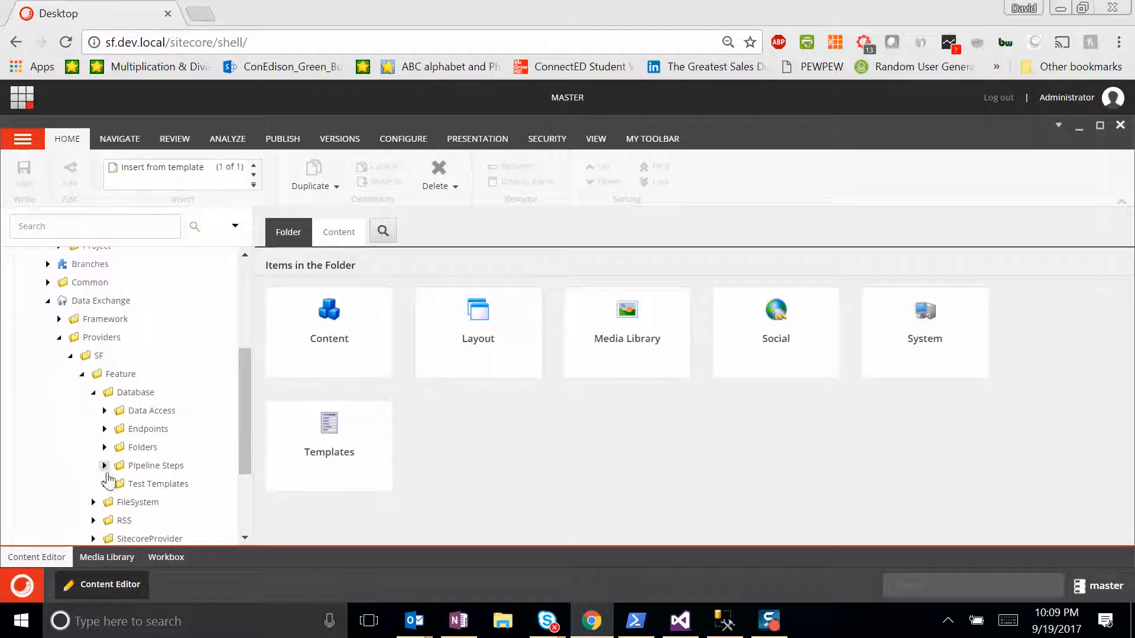
click(104, 484)
scroll(147, 444, down, 1)
click(182, 418)
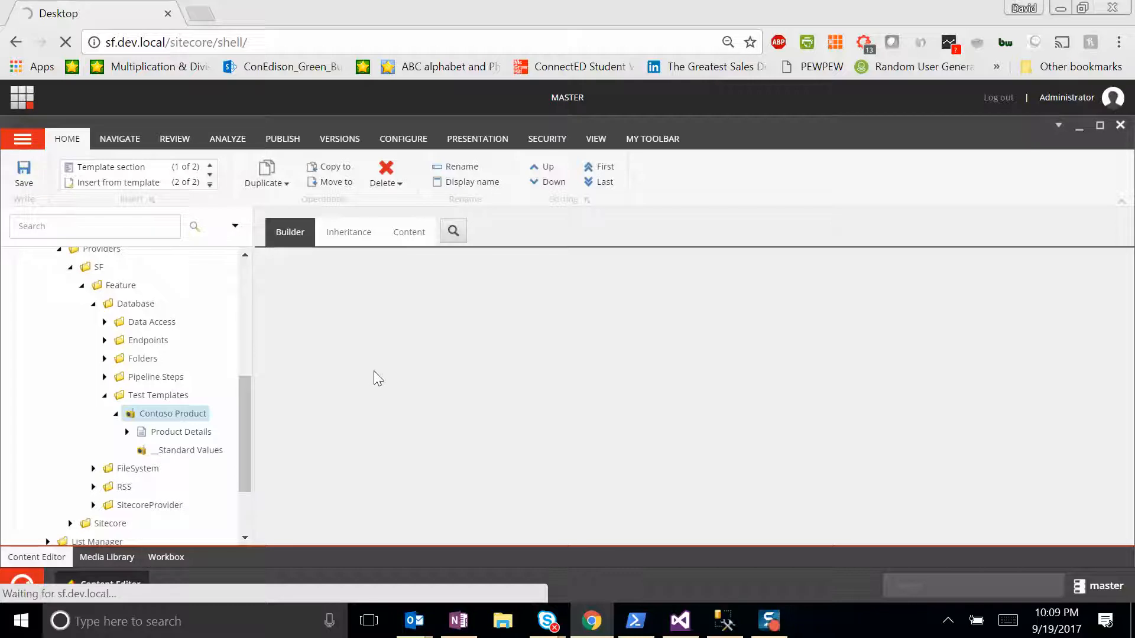
Examine the fields and field types in the Product Details section of the Contoso Product template
scroll(362, 402, down, 3)
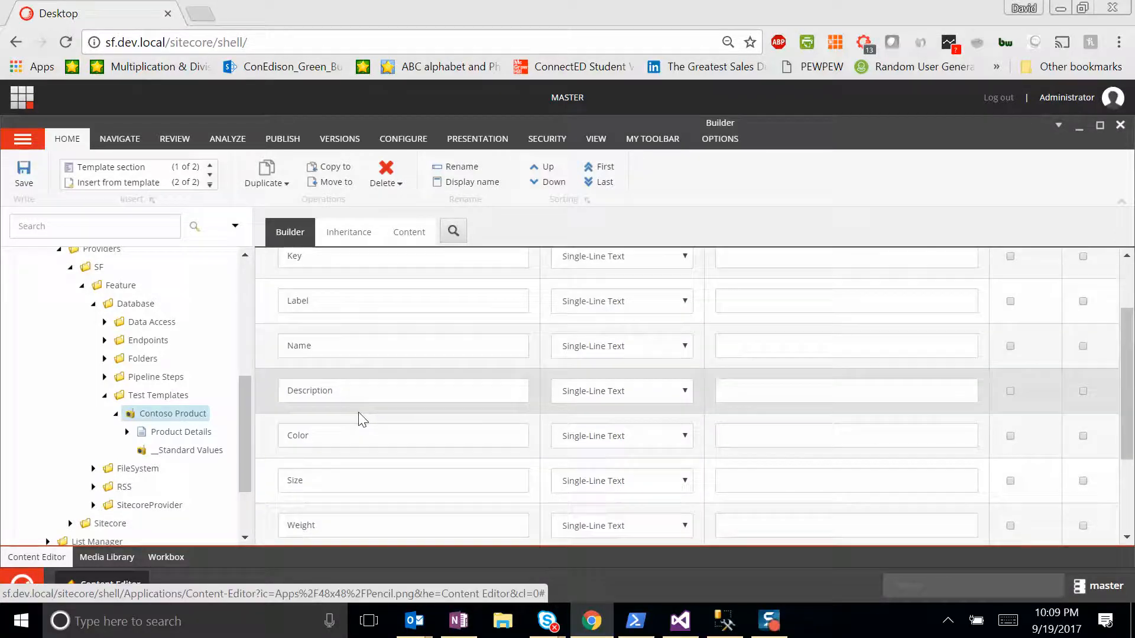
scroll(355, 408, down, 2)
scroll(354, 405, up, 4)
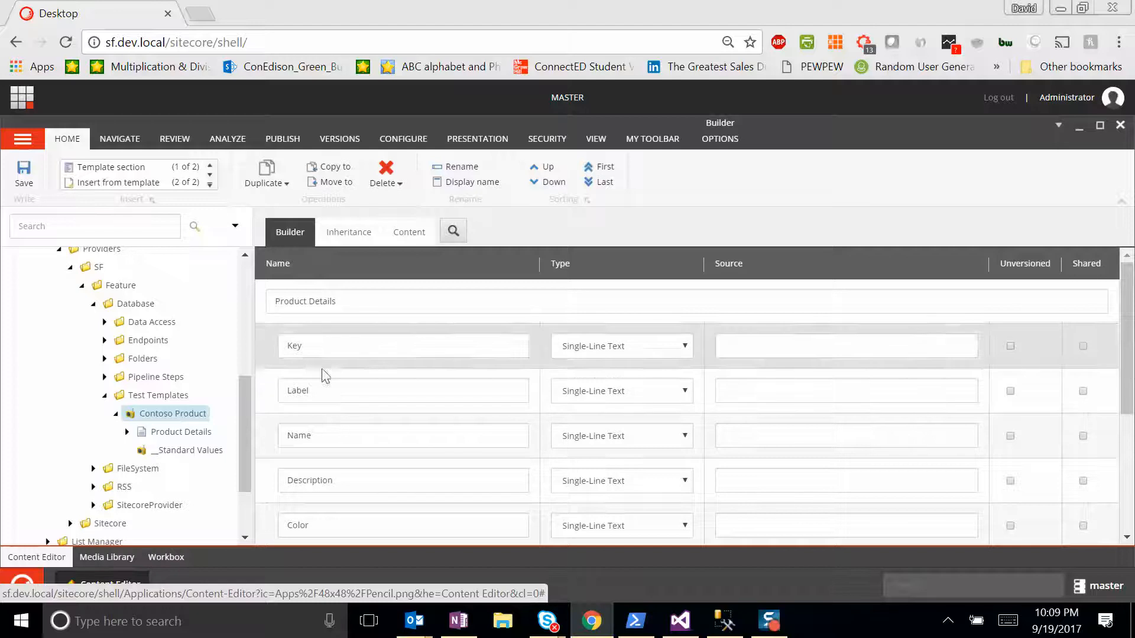
scroll(384, 398, down, 3)
scroll(426, 398, up, 4)
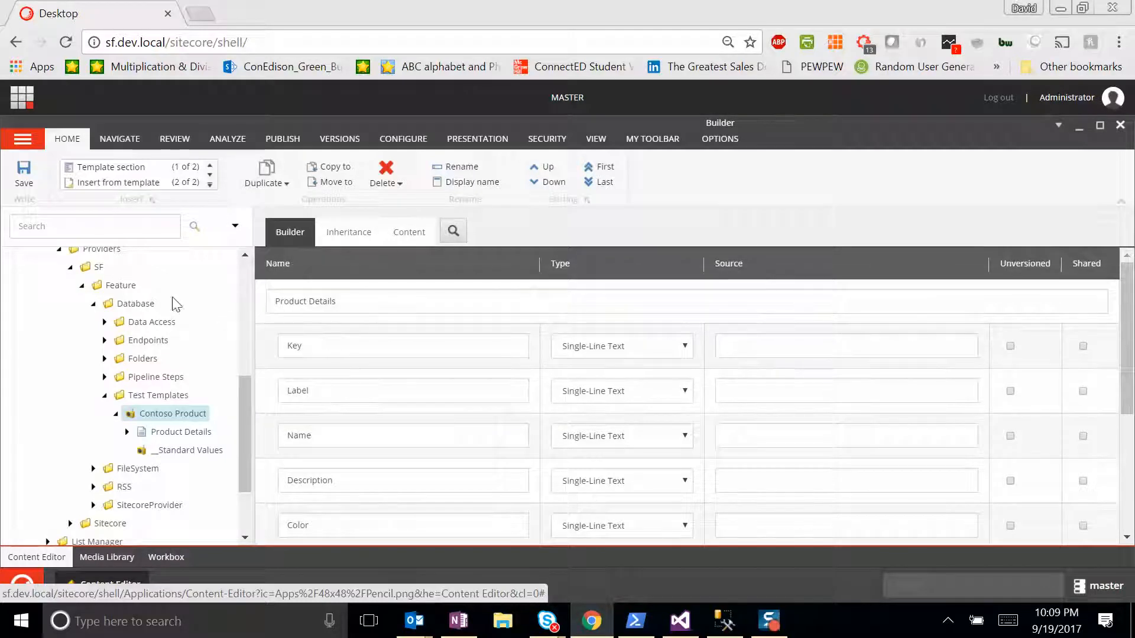
Collapse the Providers templates branch and open the Contoso Products folder in the Content tree
scroll(70, 307, up, 2)
click(59, 335)
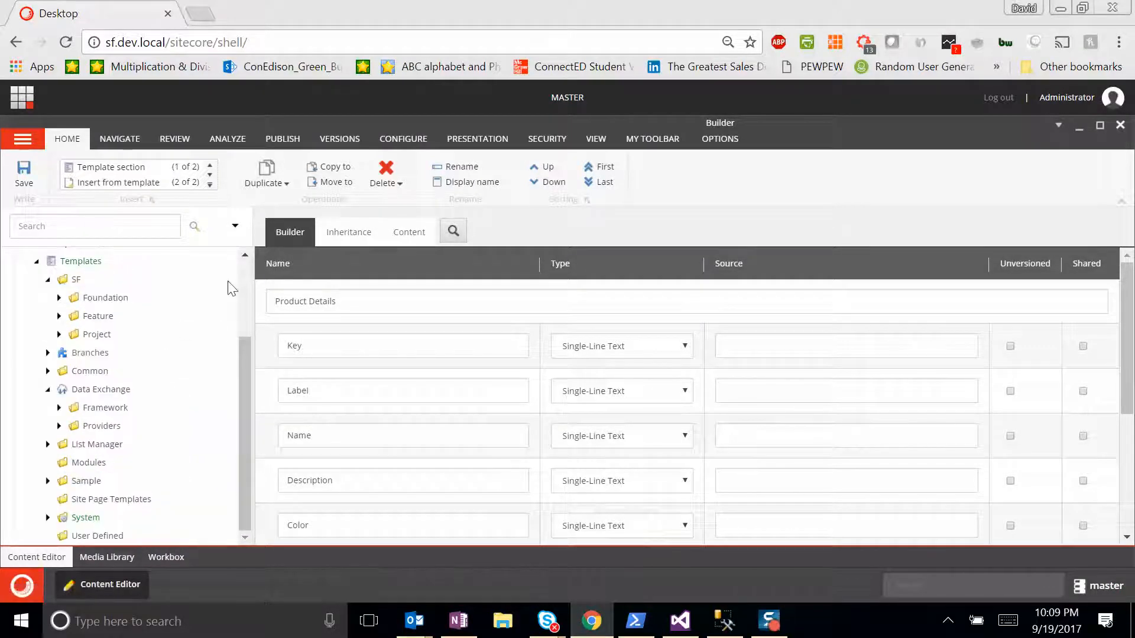
scroll(247, 283, up, 4)
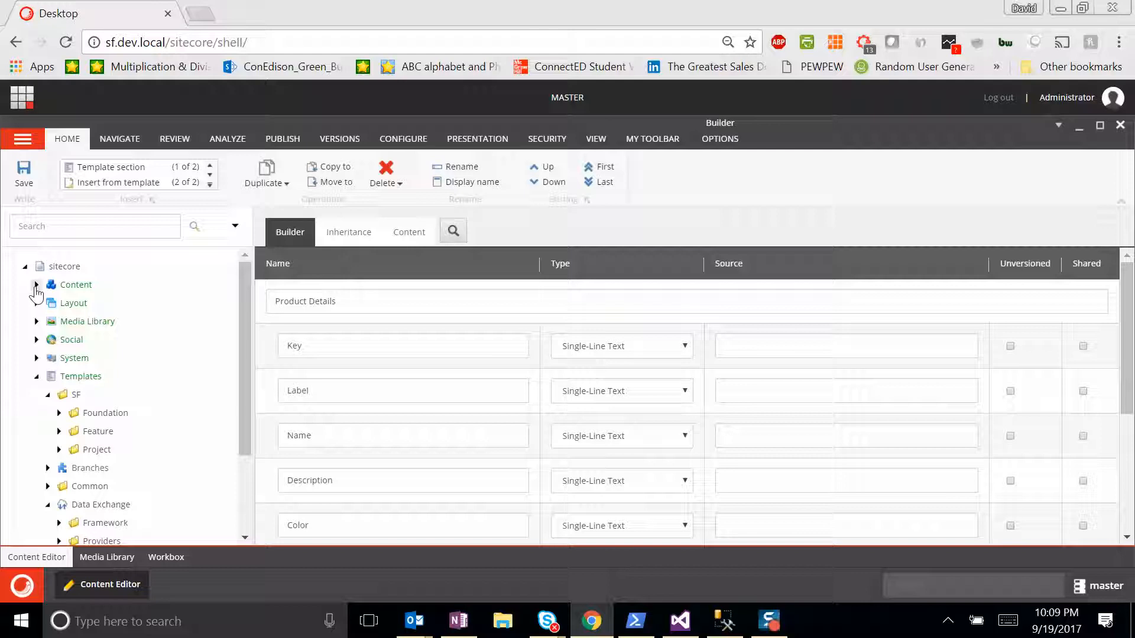
click(47, 358)
scroll(75, 369, down, 3)
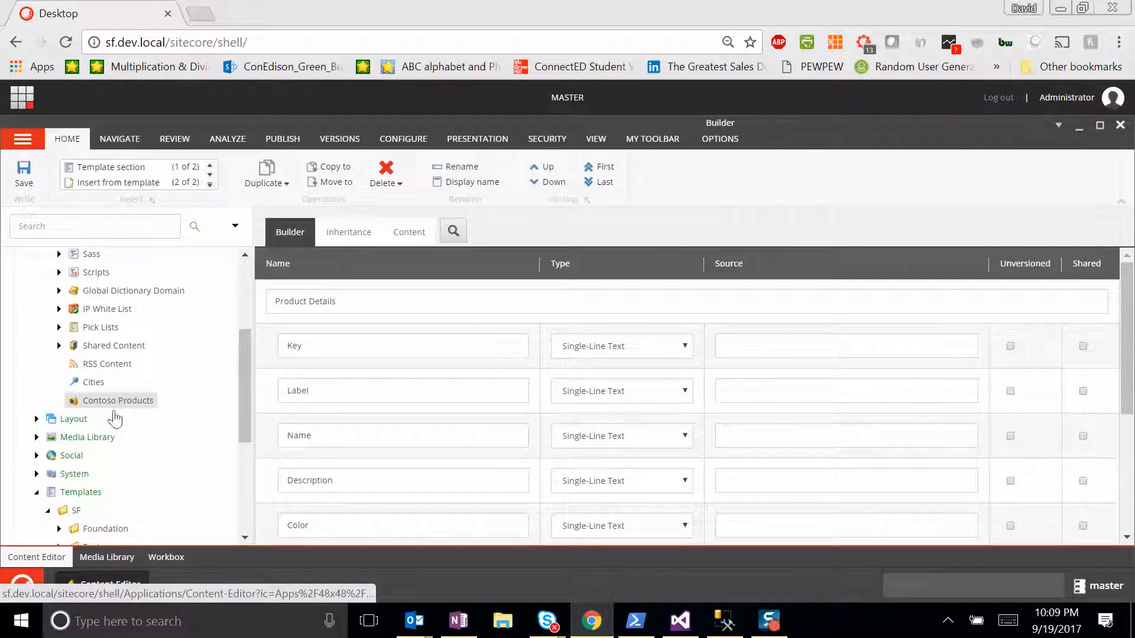
click(66, 403)
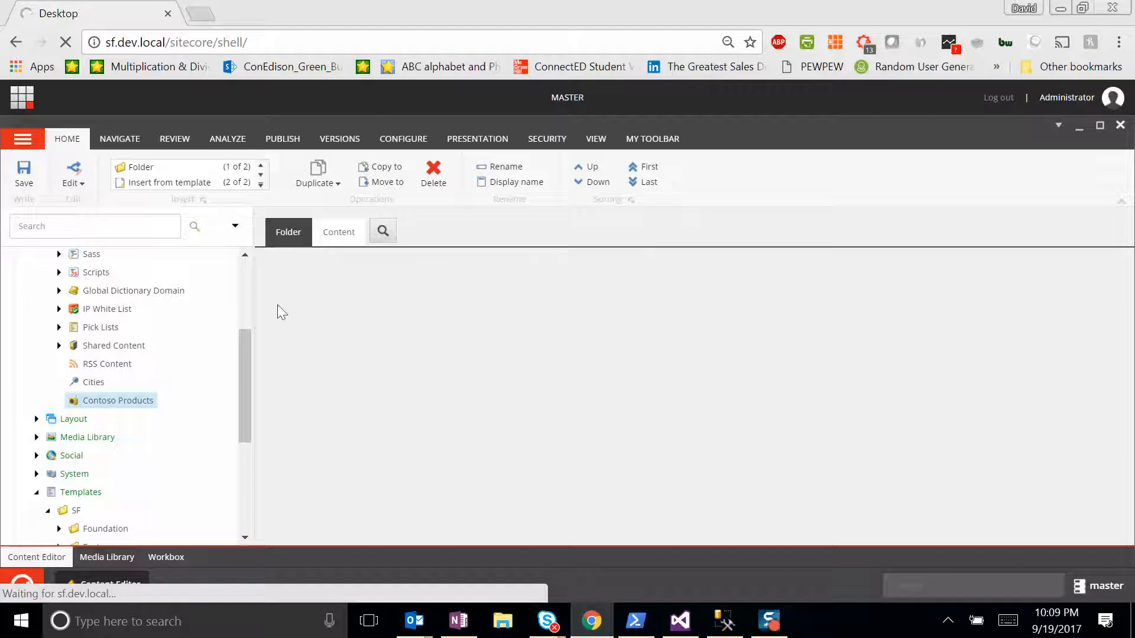
Expand the Foundation Database Tenant under System/Data Exchange
drag(243, 391, 235, 428)
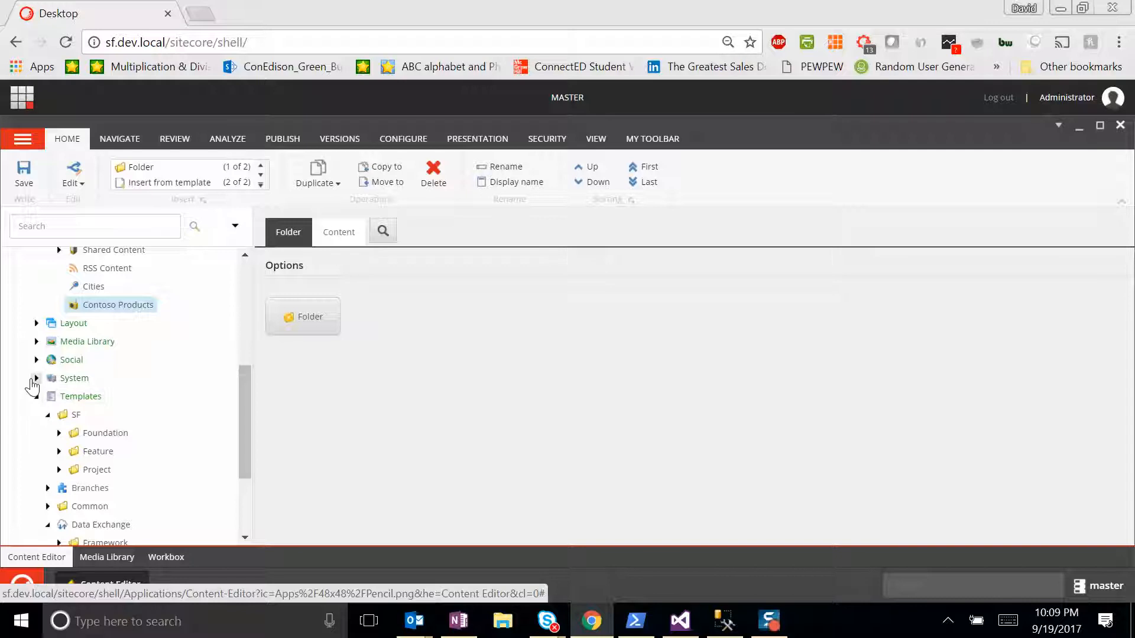
click(36, 379)
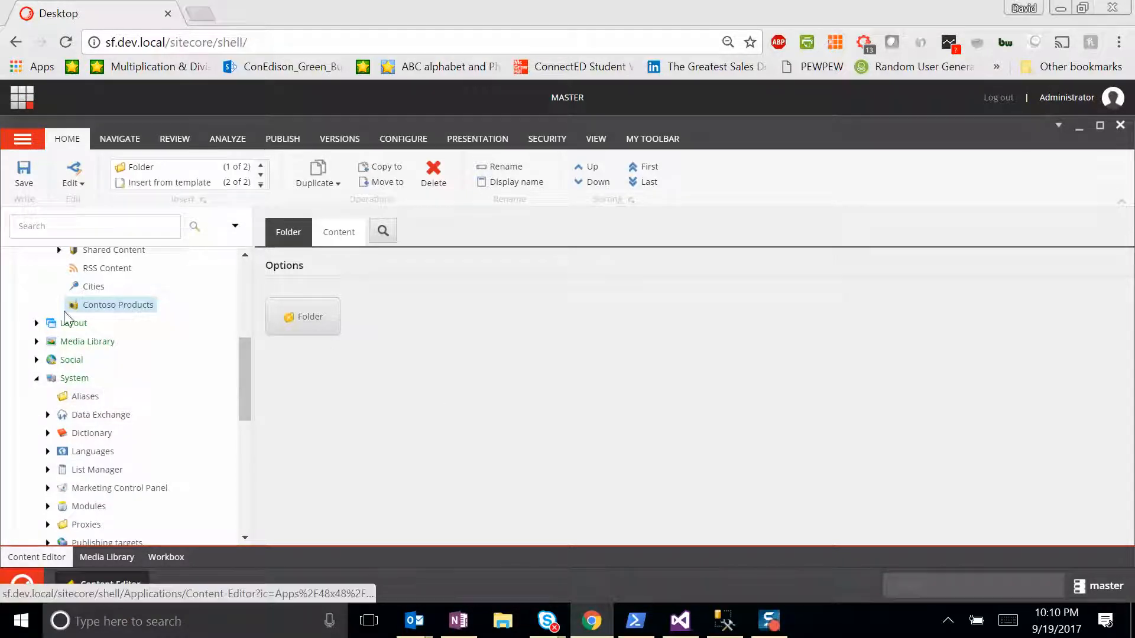
click(48, 415)
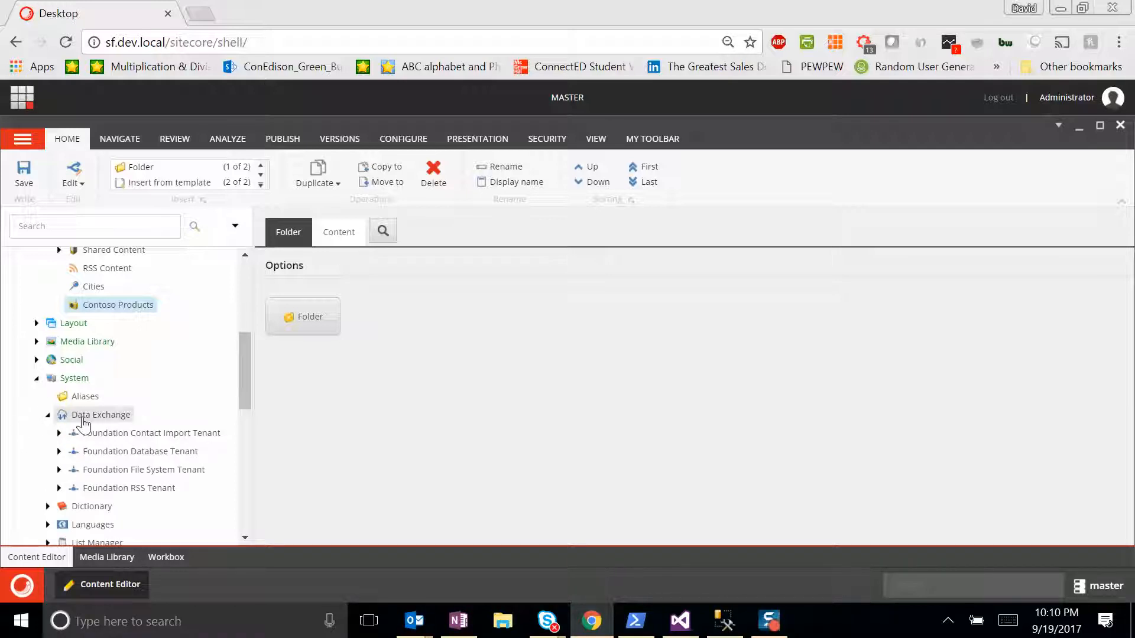
scroll(119, 431, down, 3)
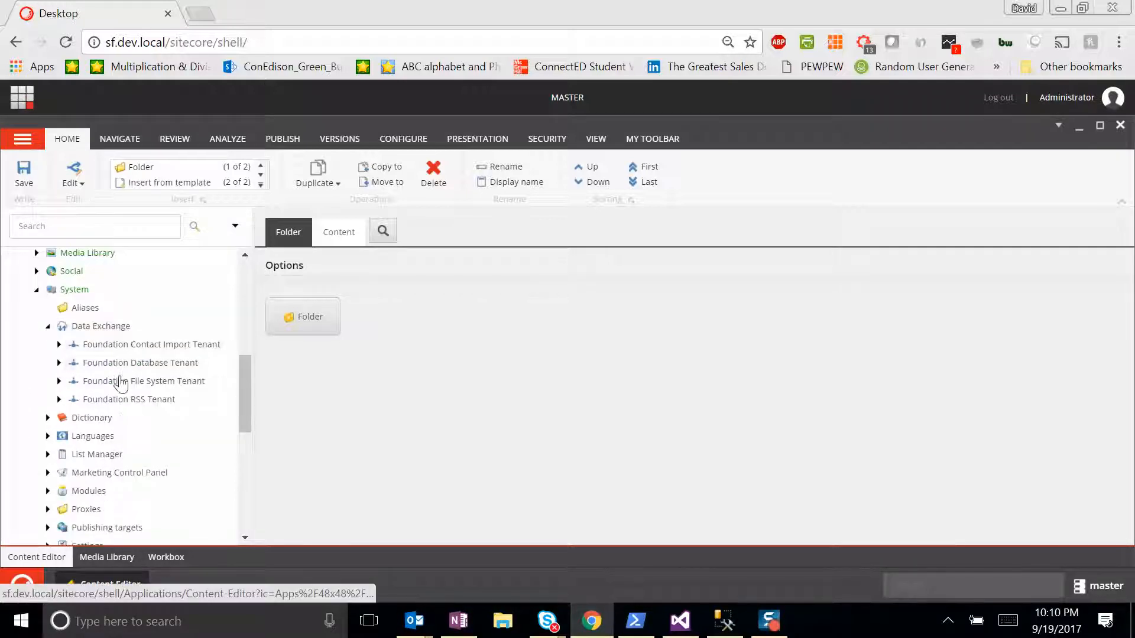
click(59, 363)
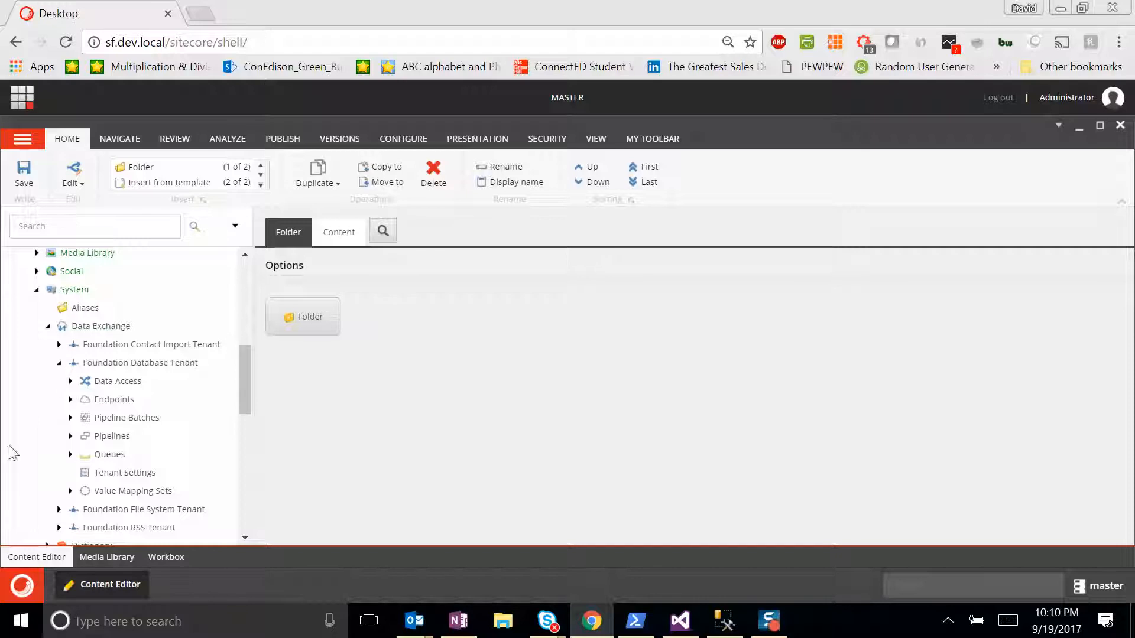
Run the Data from Database to Contoso Product Pipeline Batch from the tenant's Pipeline Batches and dismiss the message
click(70, 417)
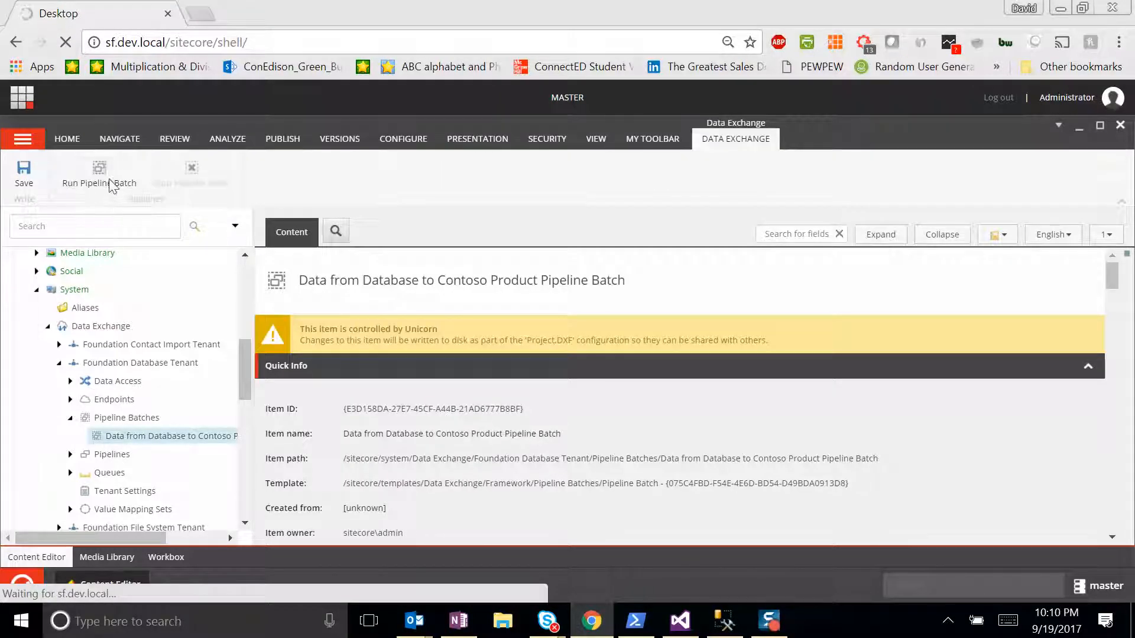
click(109, 179)
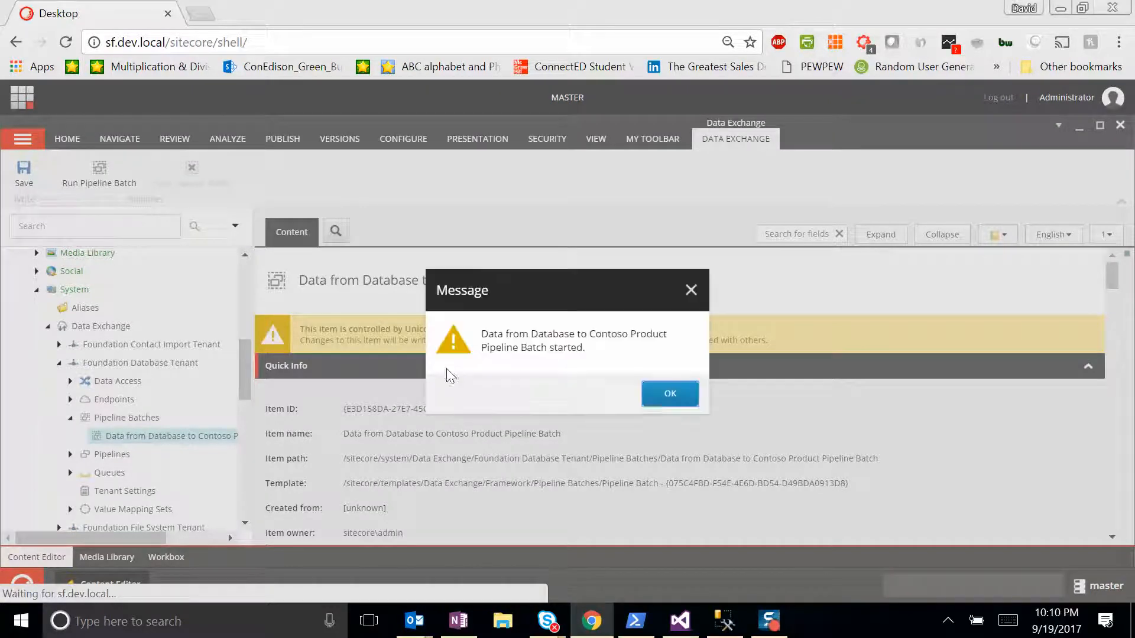
click(674, 408)
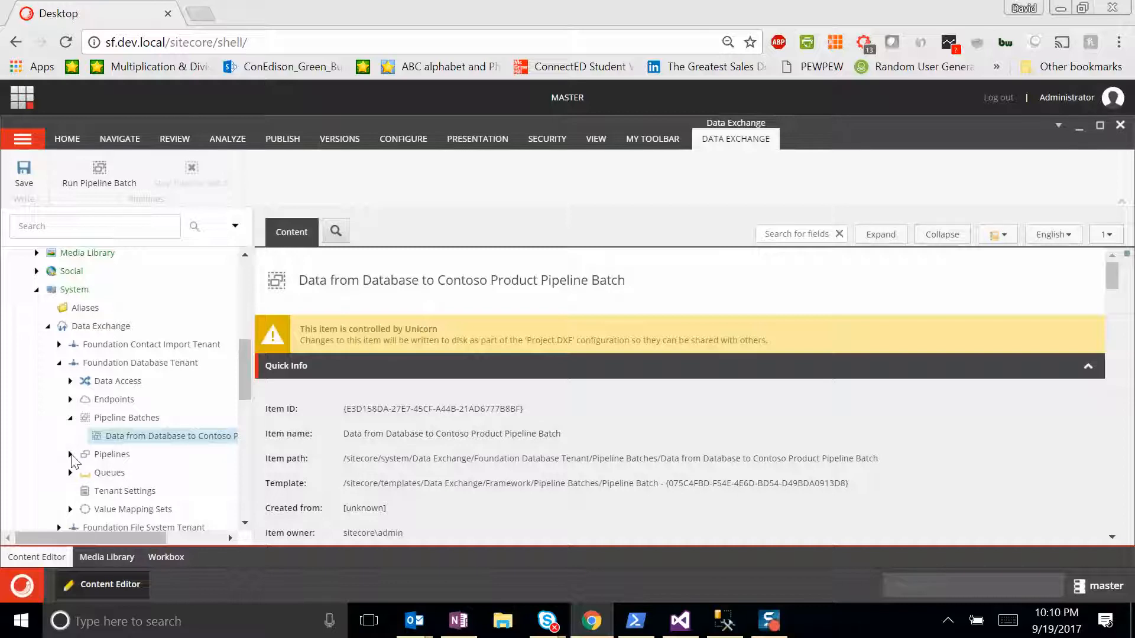
Widen the content tree and examine the endpoint and query of the Query Database Pipeline Step in the Read Database Records from Database Query Pipeline
click(69, 454)
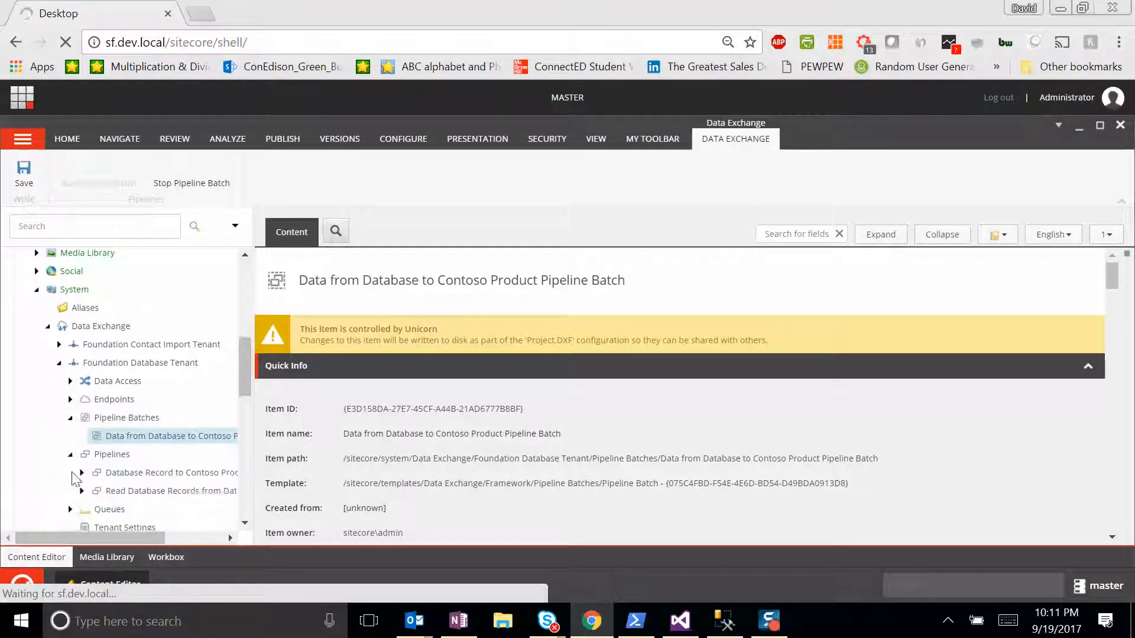
scroll(83, 461, down, 2)
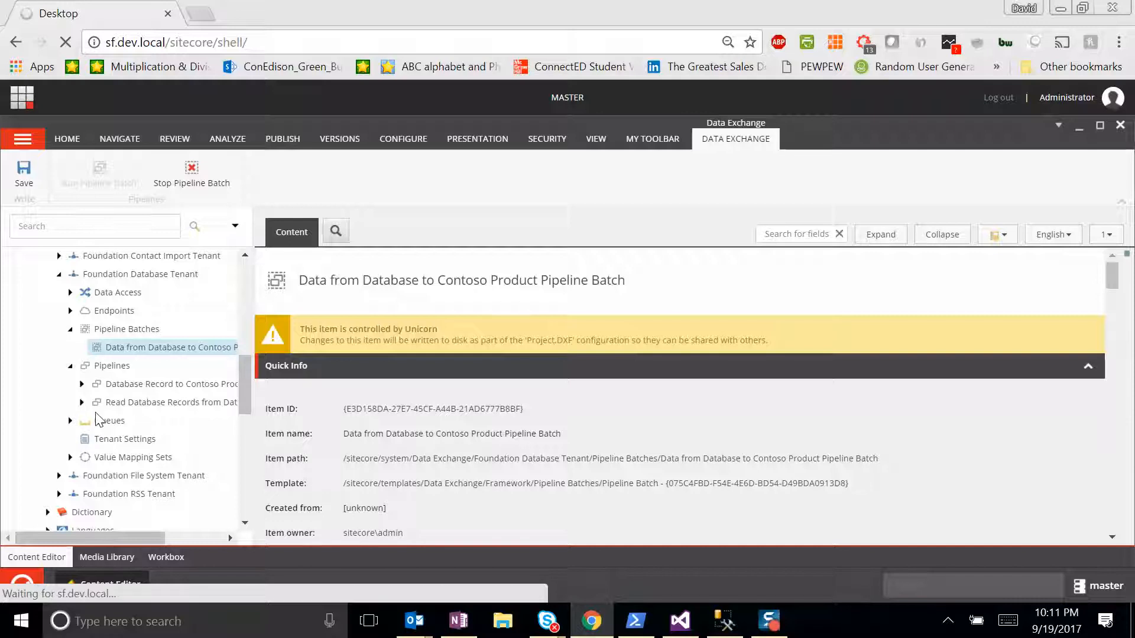
drag(382, 356, 381, 358)
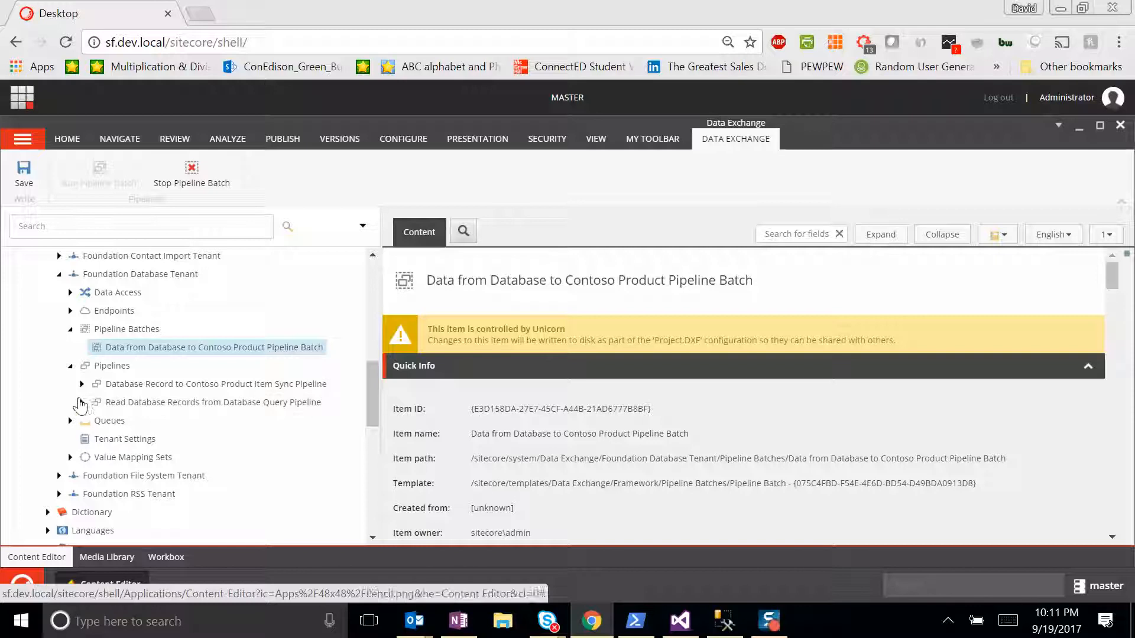
click(82, 402)
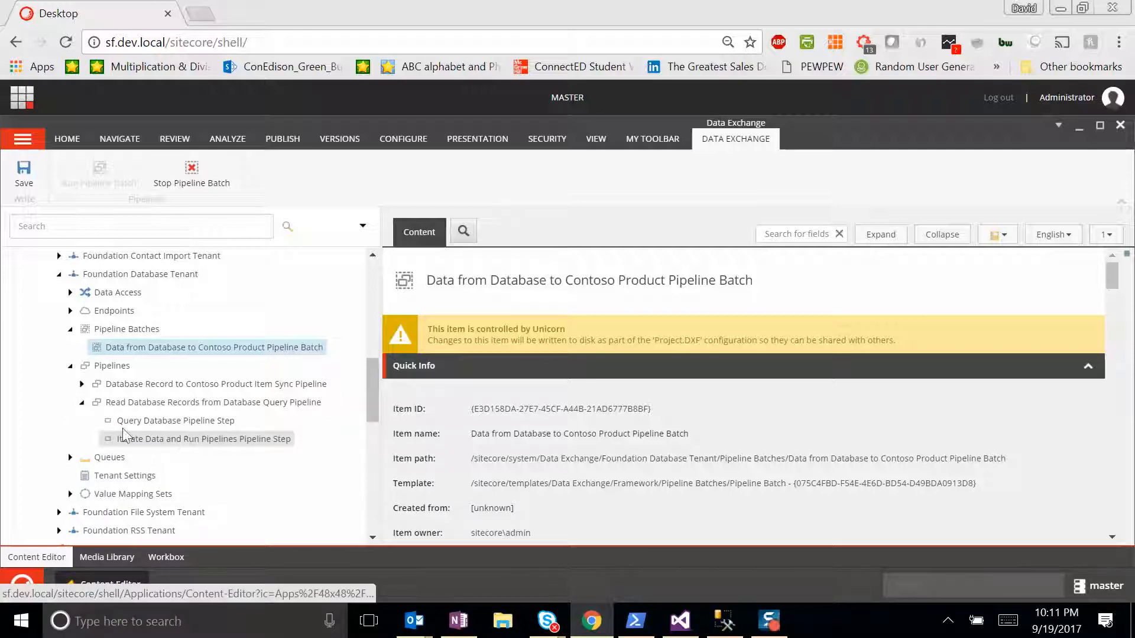
click(156, 420)
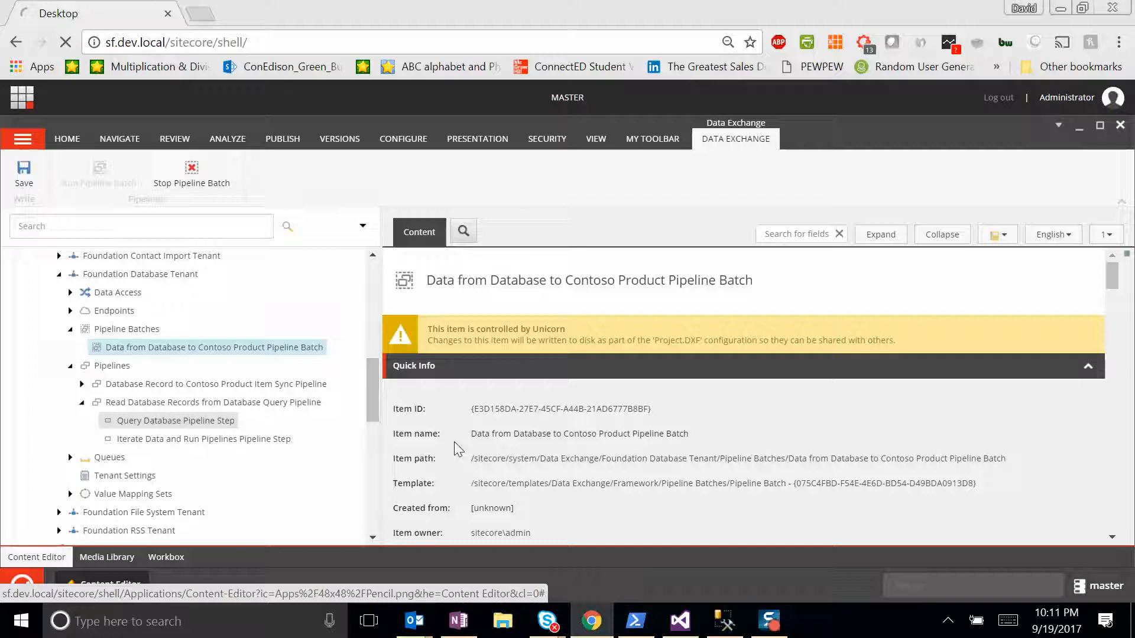
scroll(526, 458, down, 5)
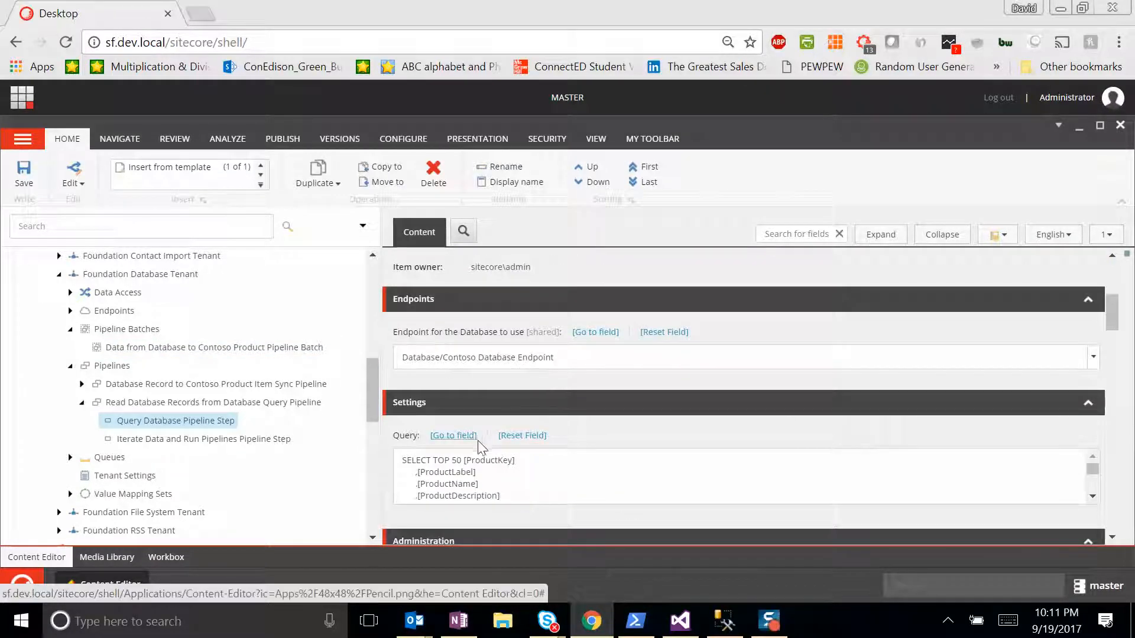
scroll(473, 467, down, 2)
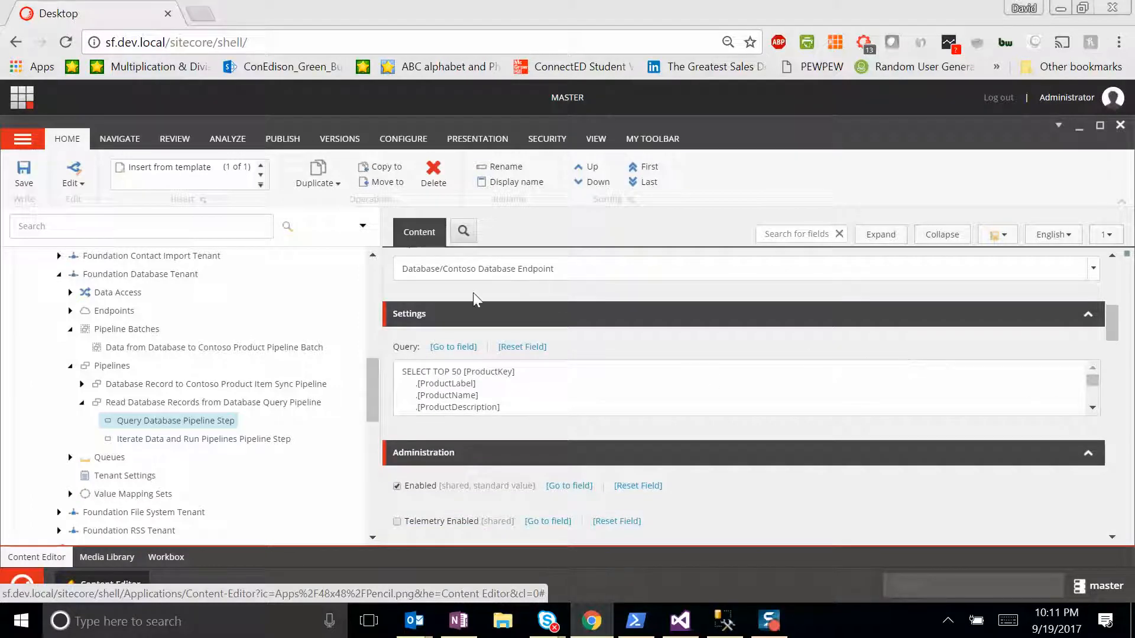
Open the Contoso Database Endpoint under Endpoints/Providers/Database and examine its connection string and available connection types, leaving the type at SQL
click(69, 311)
click(82, 348)
click(93, 366)
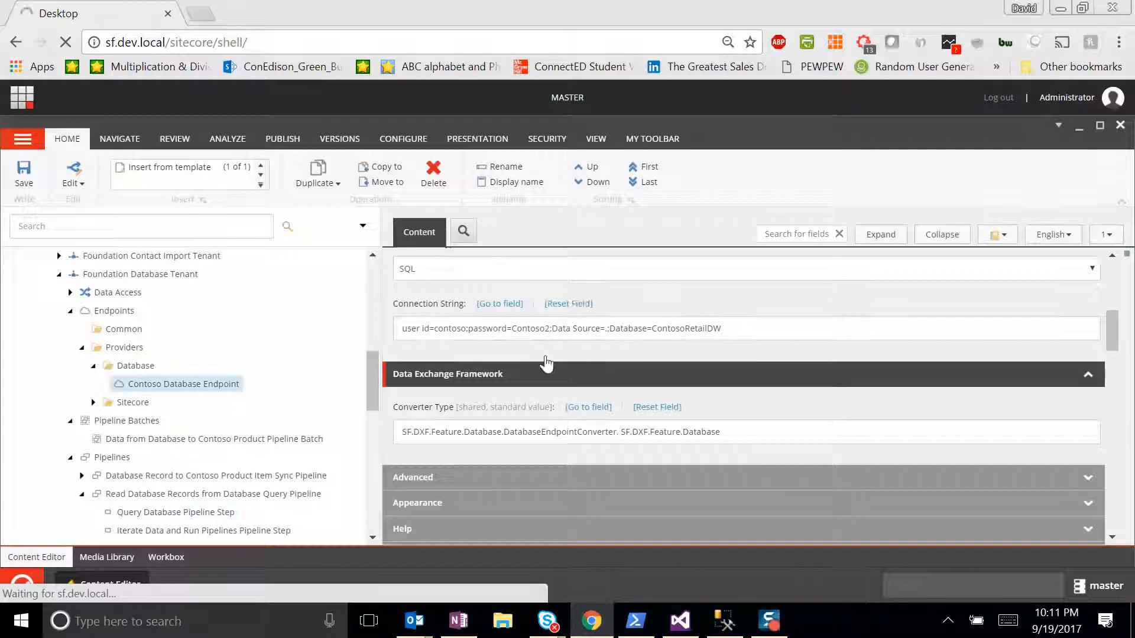
scroll(483, 363, down, 2)
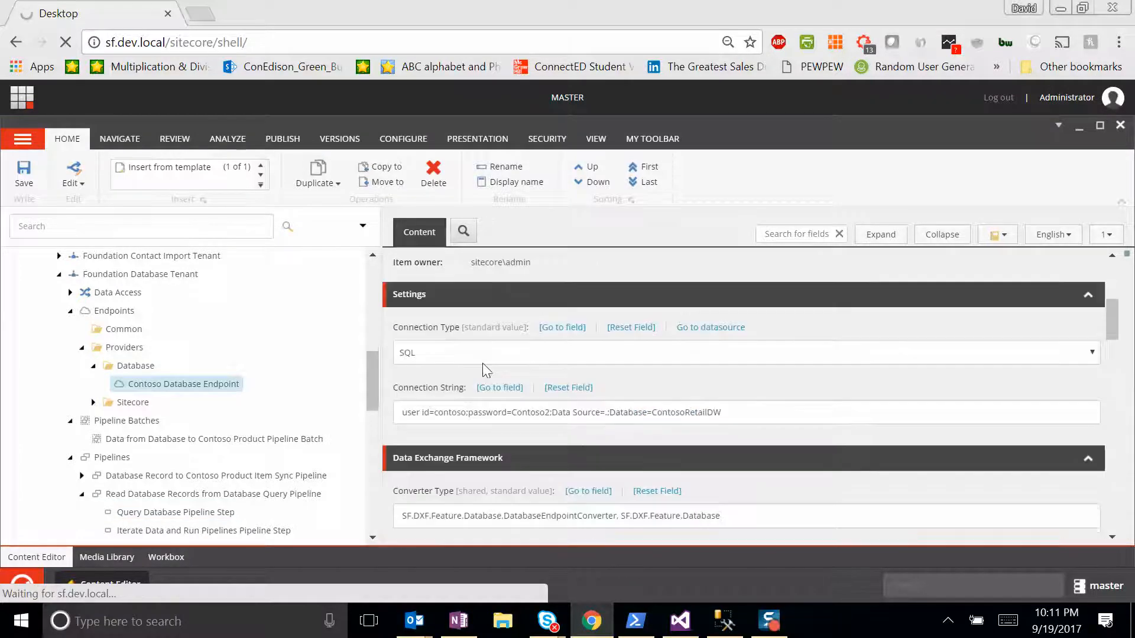
scroll(479, 348, up, 1)
click(426, 358)
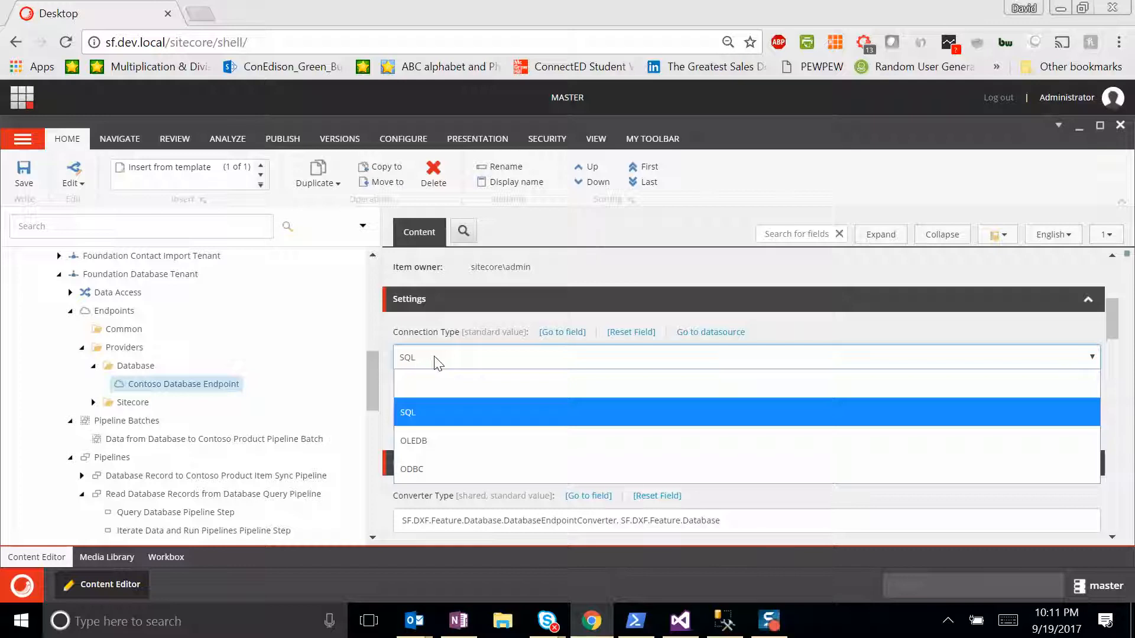
click(434, 360)
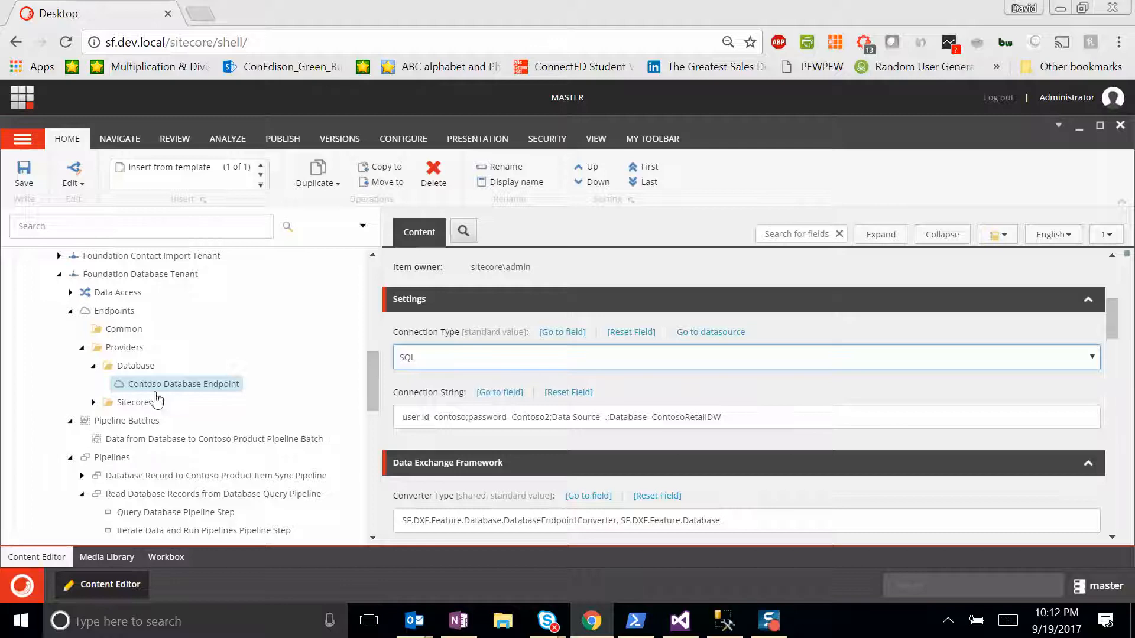
scroll(152, 395, down, 3)
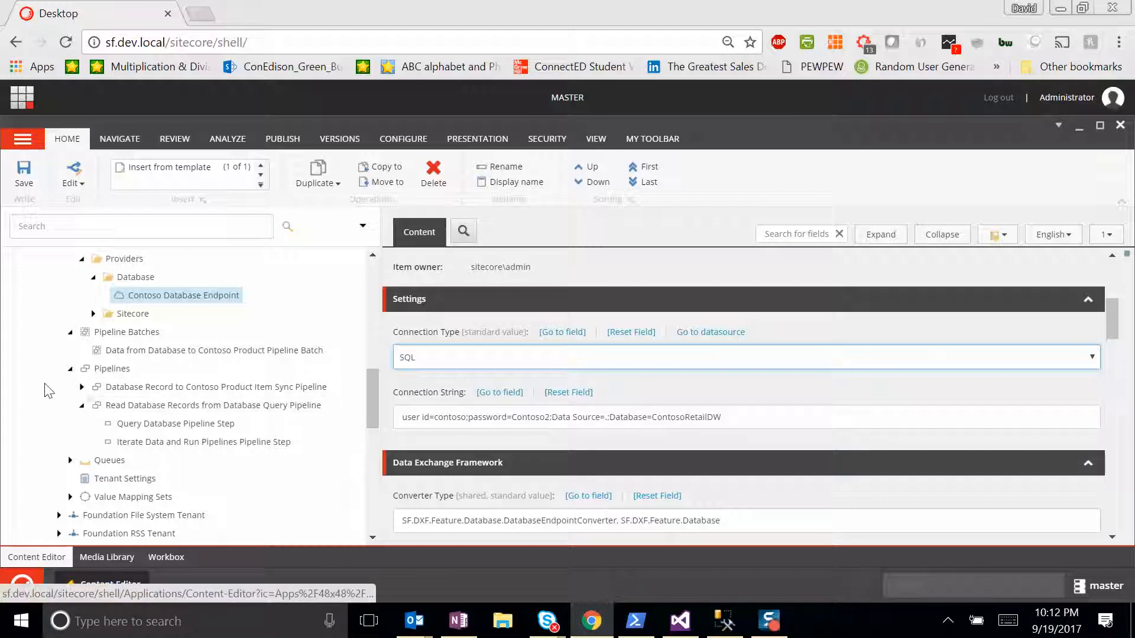
Expand the Database Record to Contoso Product Item Sync Pipeline and the Database Accessor Set under Data Access/Value Accessor Sets/Providers/Database
click(81, 388)
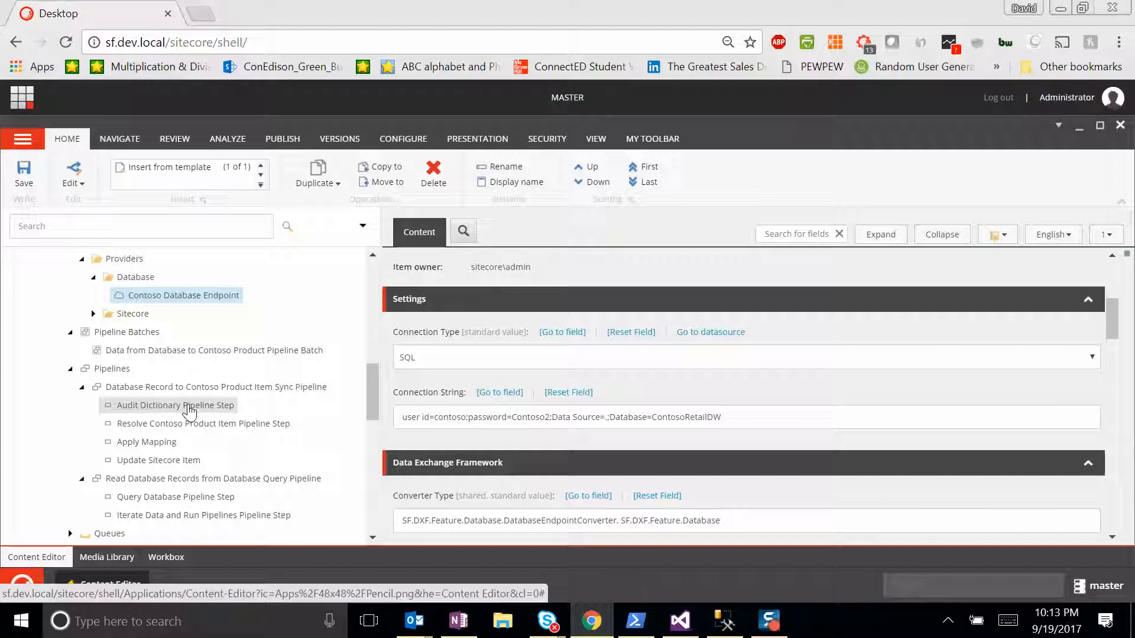
scroll(139, 349, up, 3)
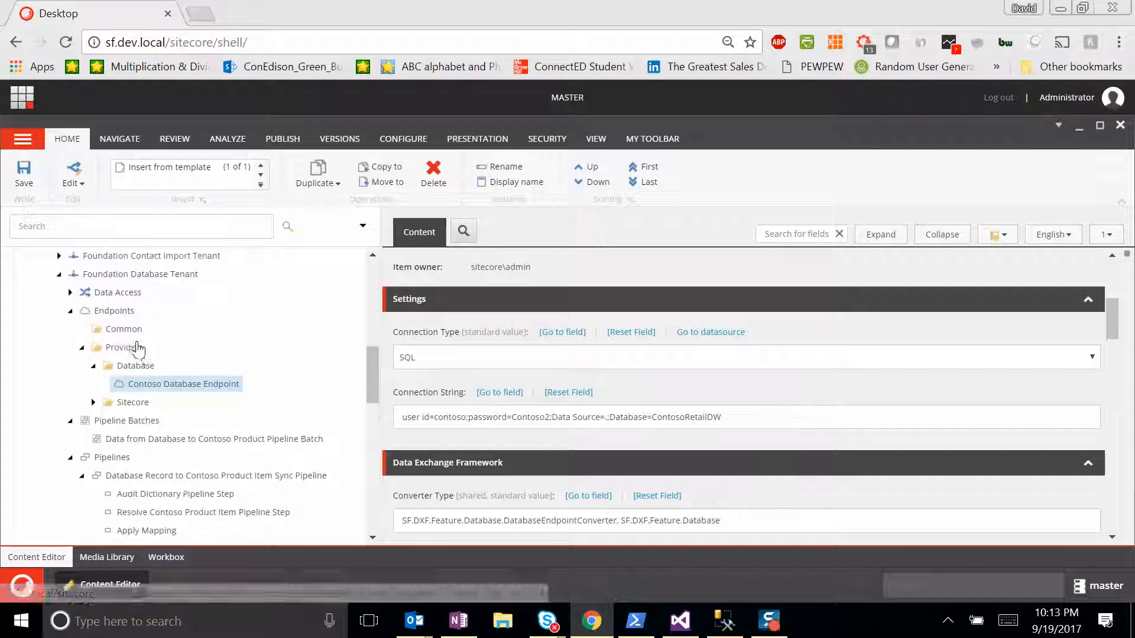
click(70, 380)
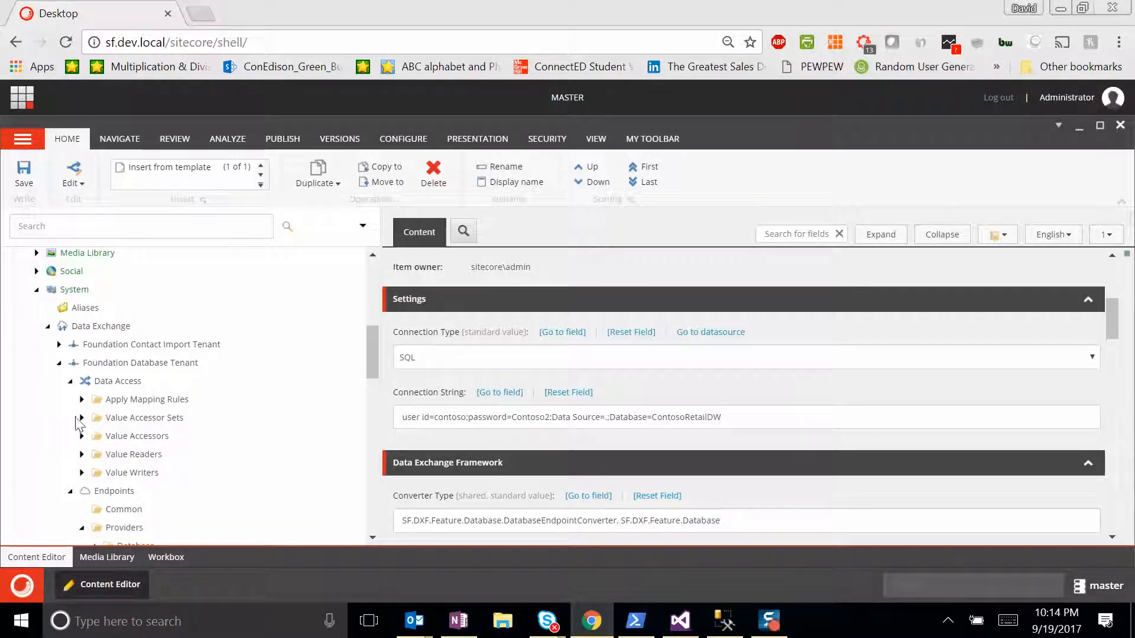
click(82, 417)
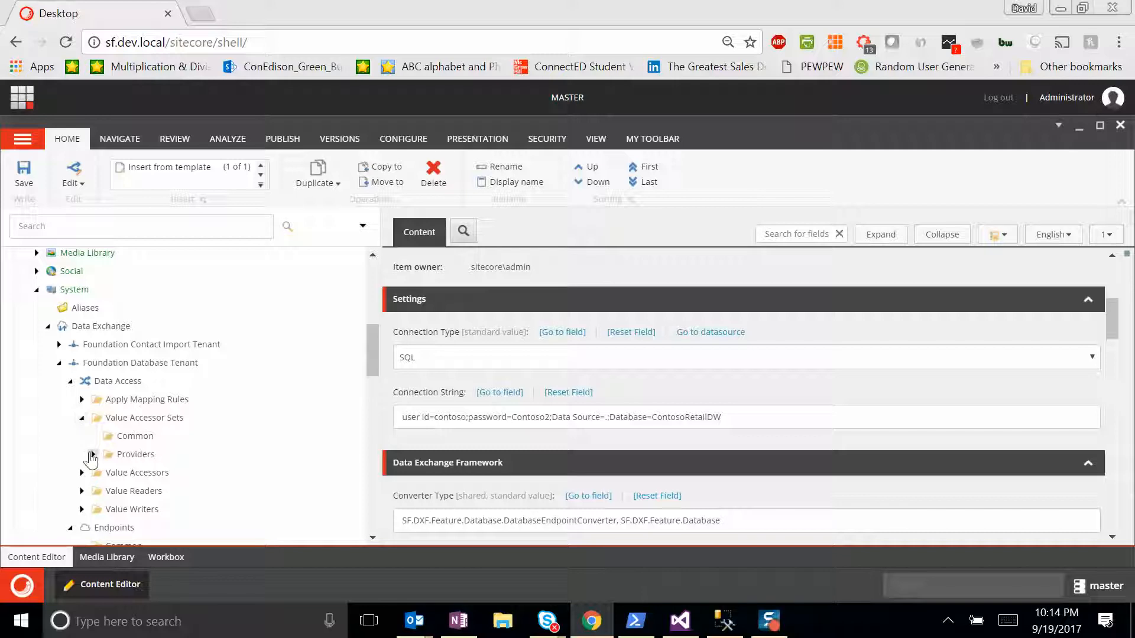
click(91, 454)
click(104, 473)
scroll(172, 465, down, 1)
click(175, 403)
Examine the key and value access settings of the Product Key accessor, then collapse the Database Accessor Set
click(172, 423)
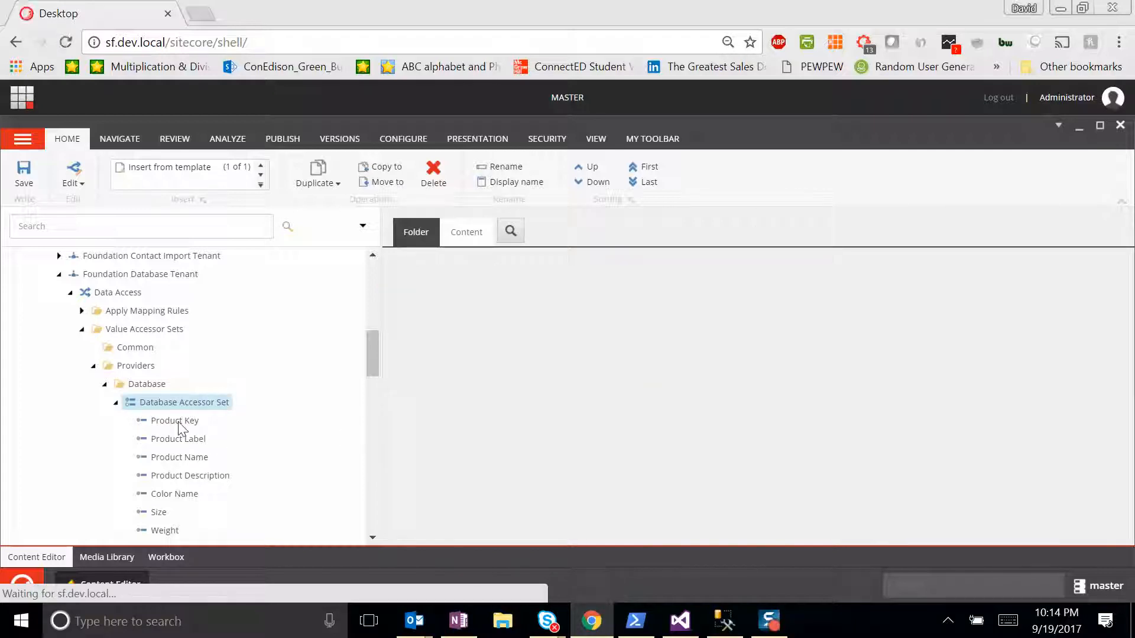
click(173, 421)
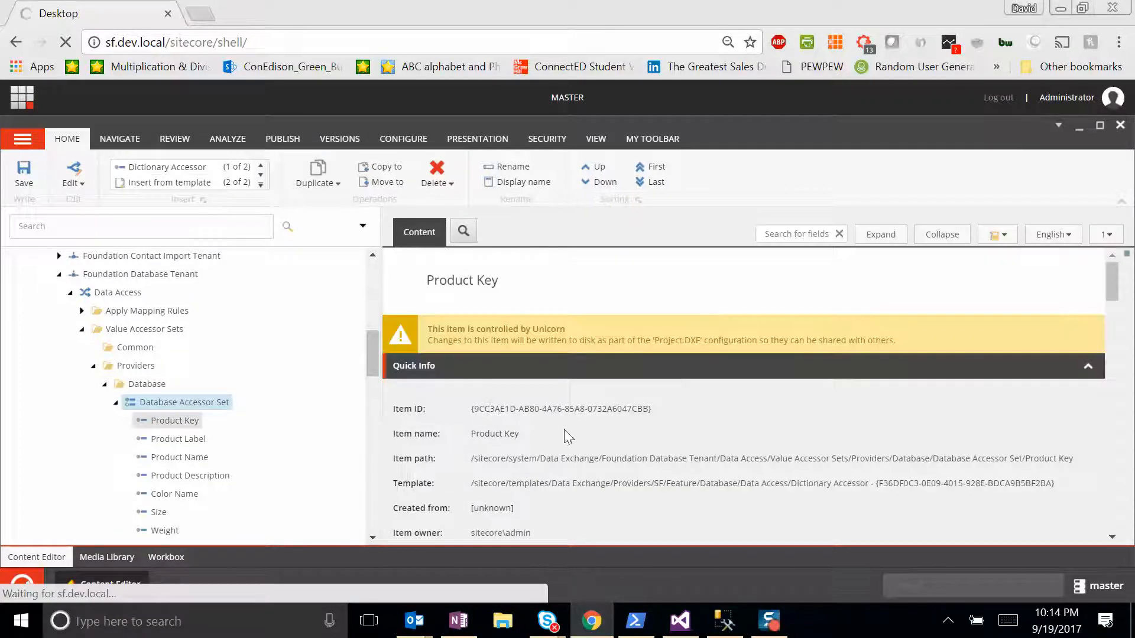
scroll(538, 431, down, 5)
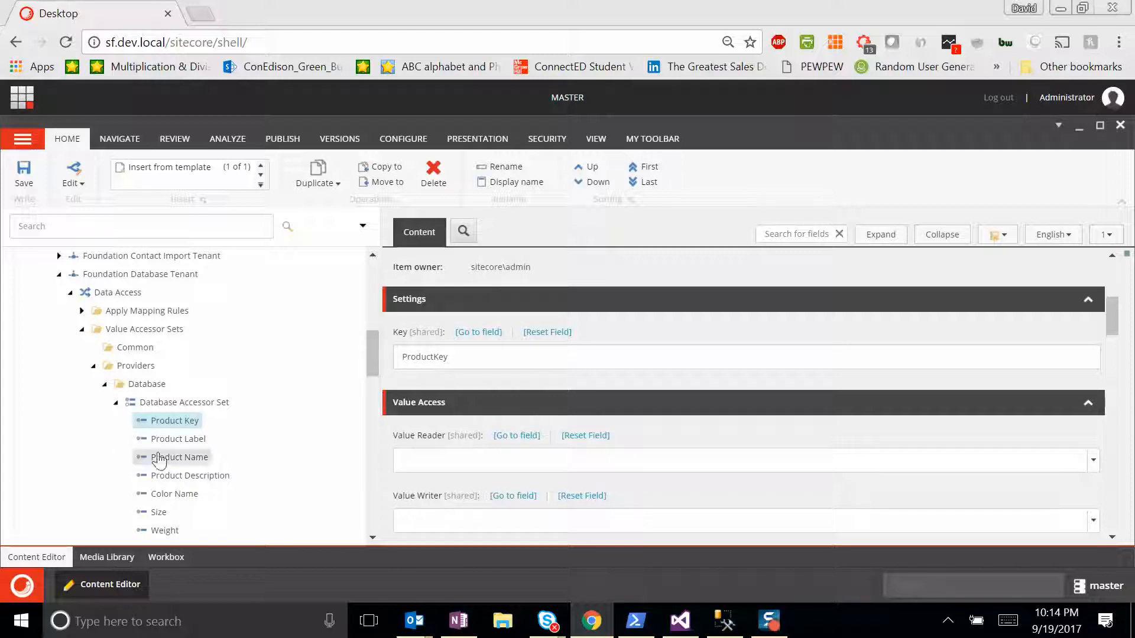
scroll(429, 362, up, 2)
scroll(478, 370, down, 3)
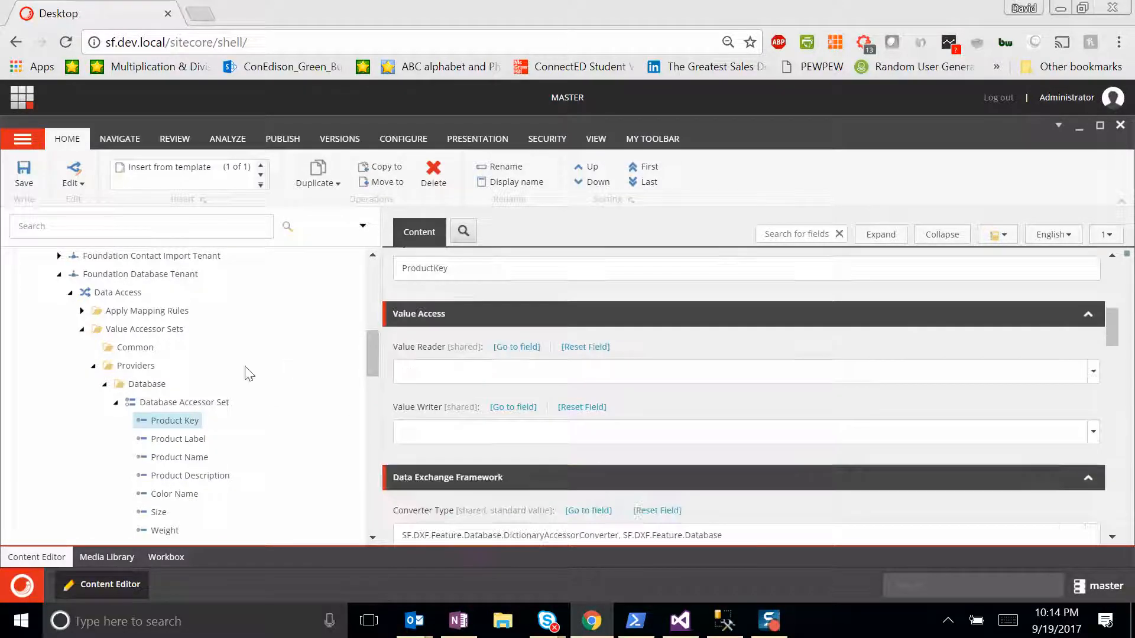
click(116, 403)
Examine the new item, endpoint, identifier, object resolution and existing item settings of the Resolve Contoso Product Item Pipeline Step
scroll(117, 415, down, 5)
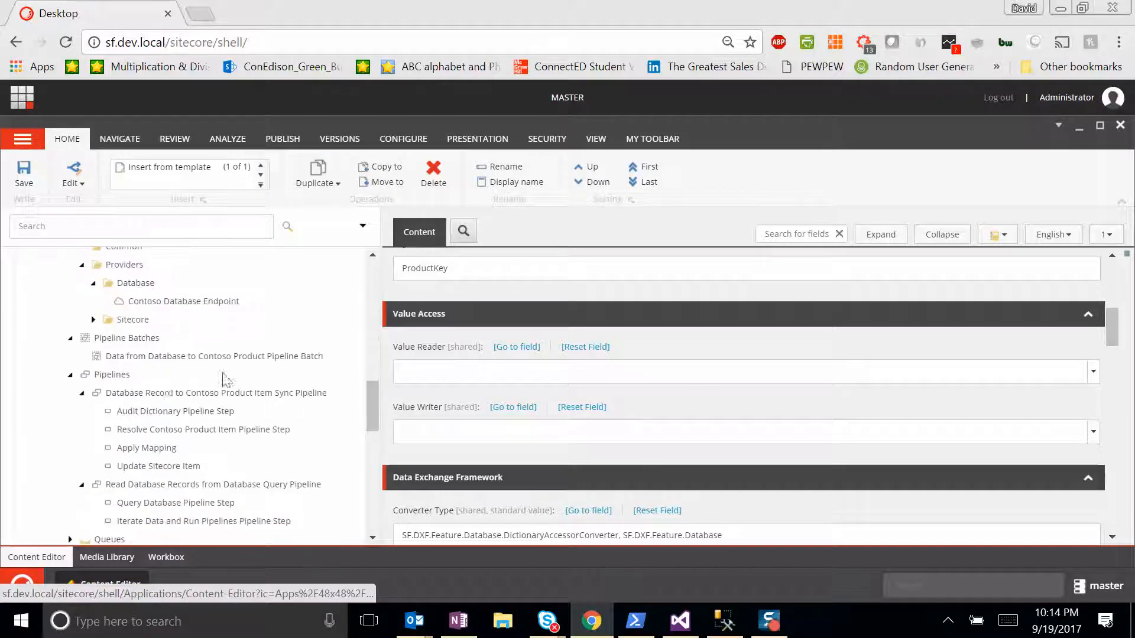
click(142, 436)
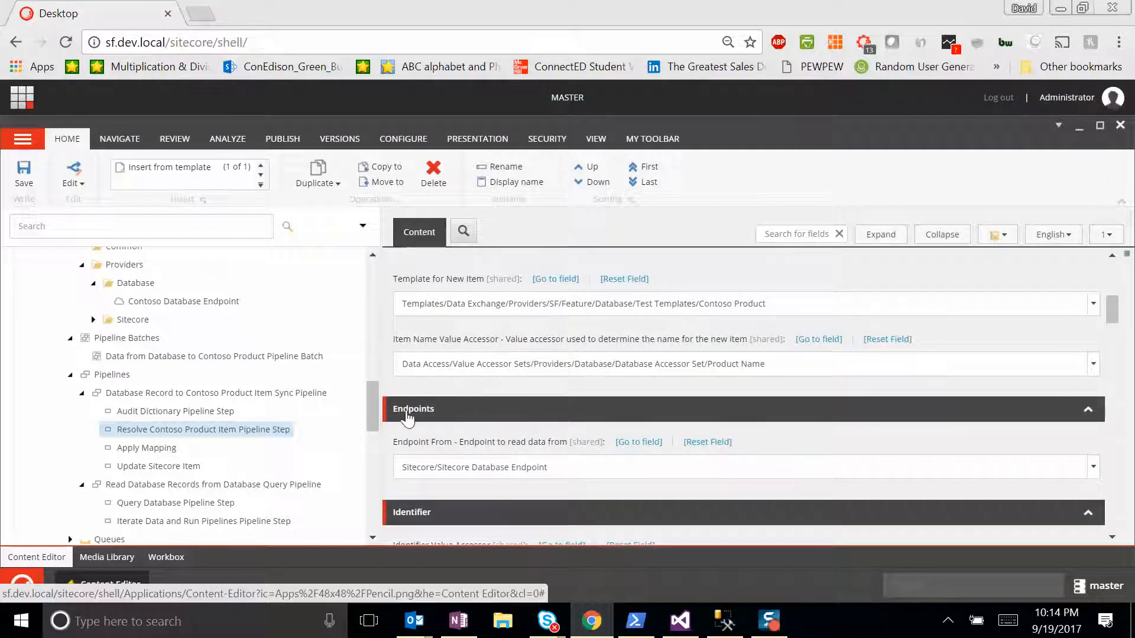
scroll(467, 395, up, 3)
scroll(473, 408, down, 2)
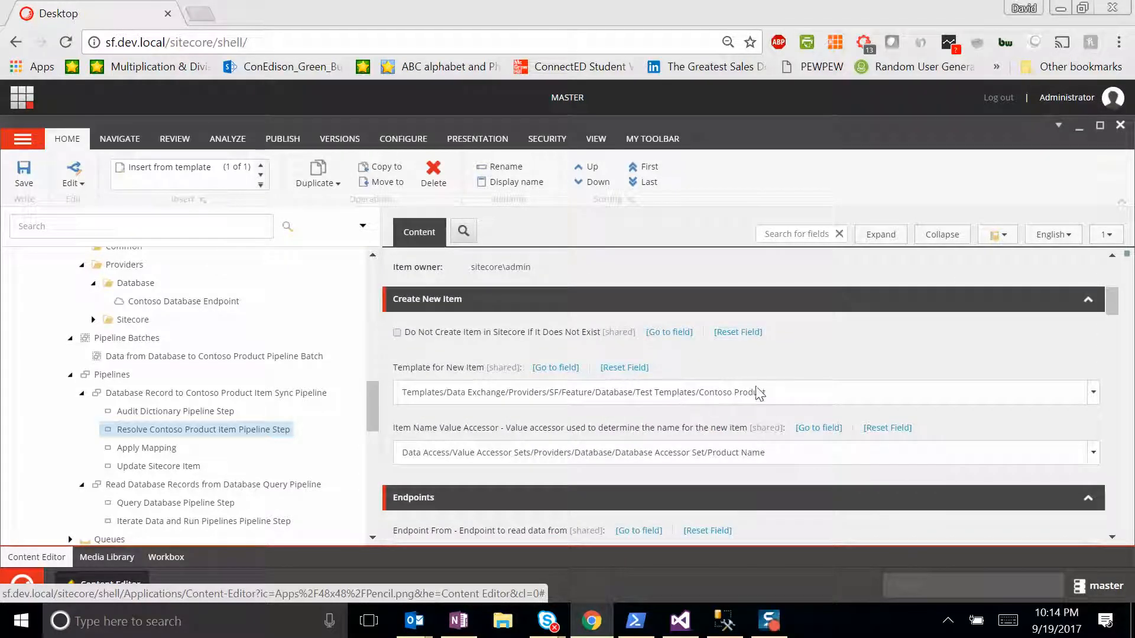
scroll(638, 399, down, 2)
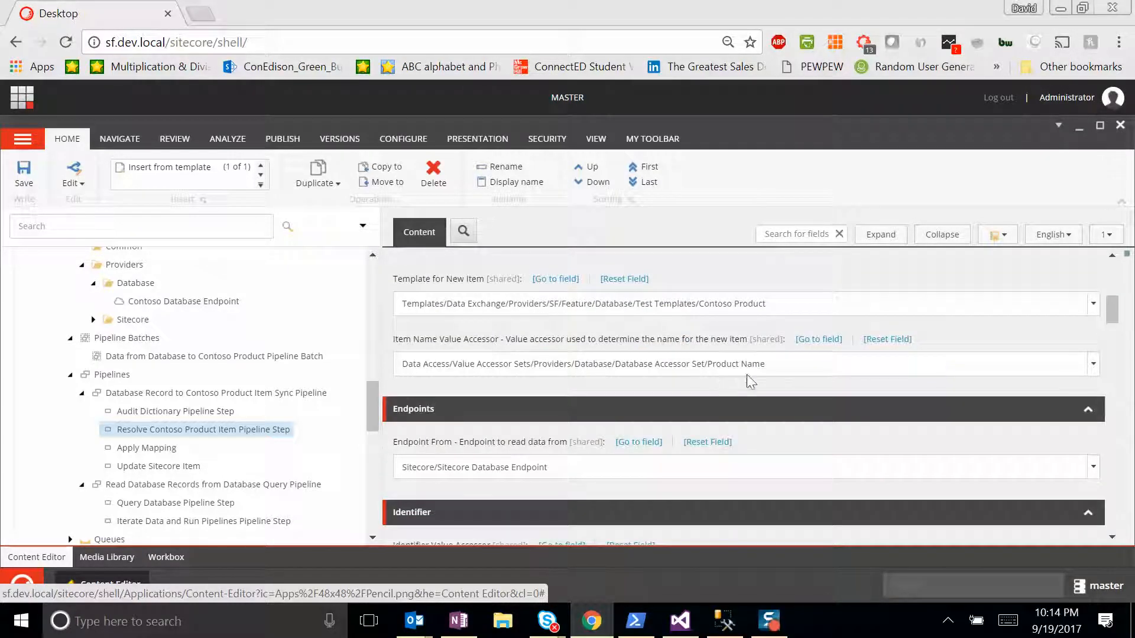
scroll(595, 443, down, 3)
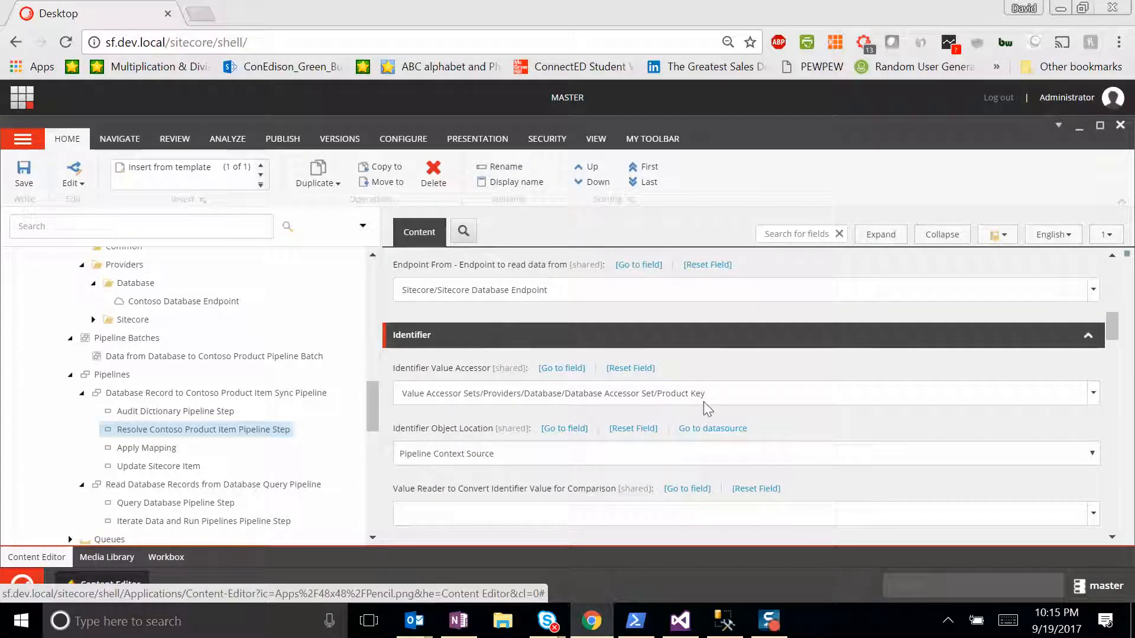
scroll(549, 448, down, 3)
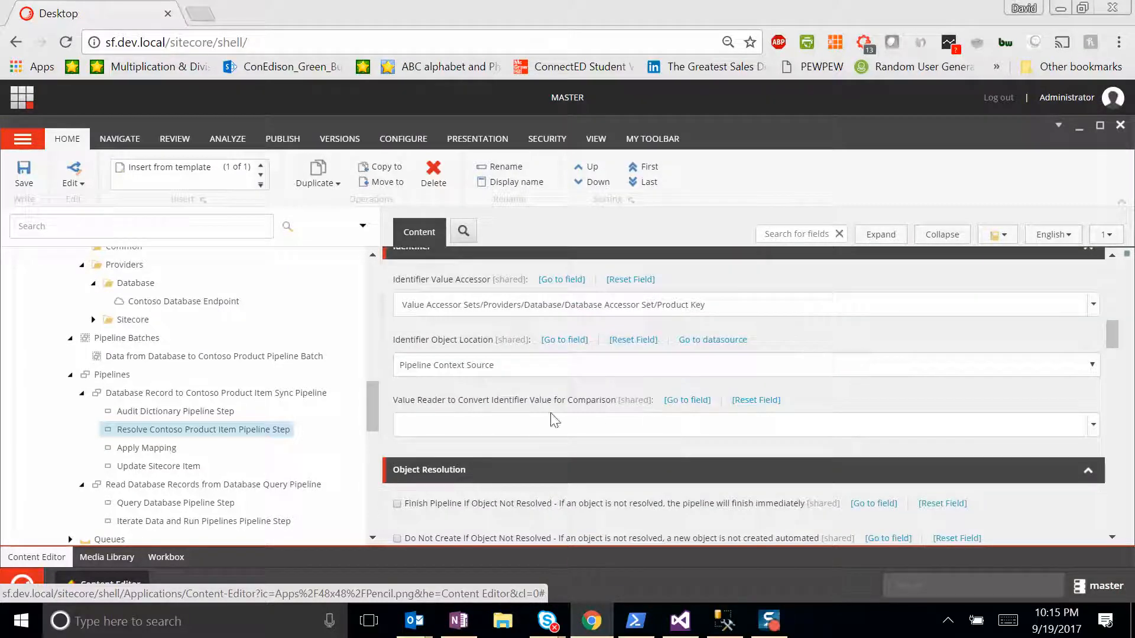
scroll(571, 414, down, 3)
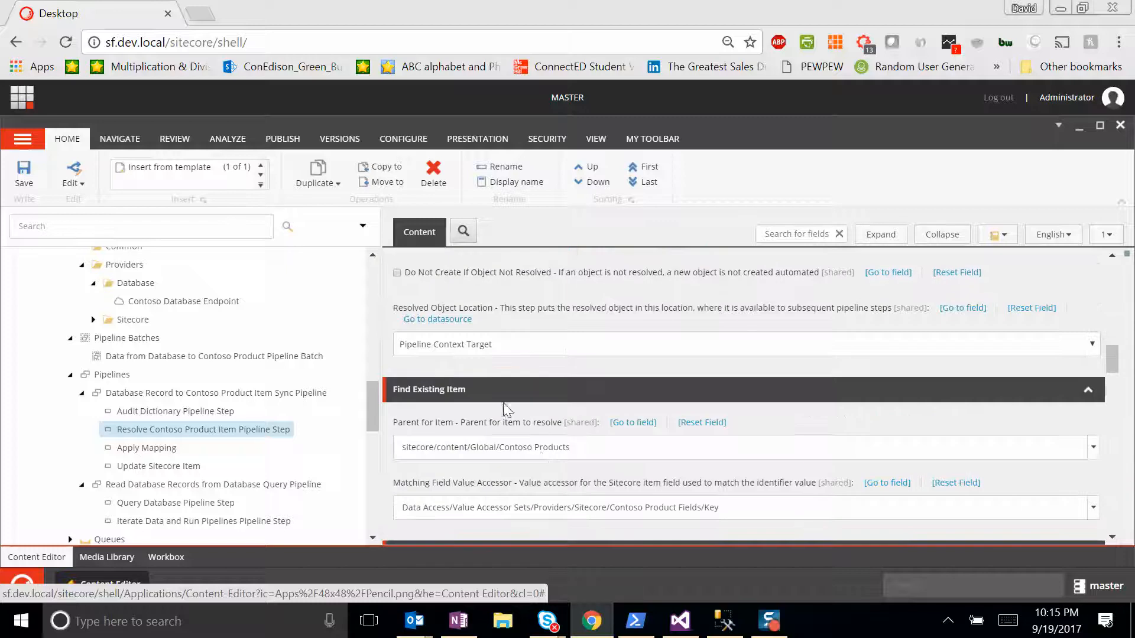
scroll(544, 459, down, 2)
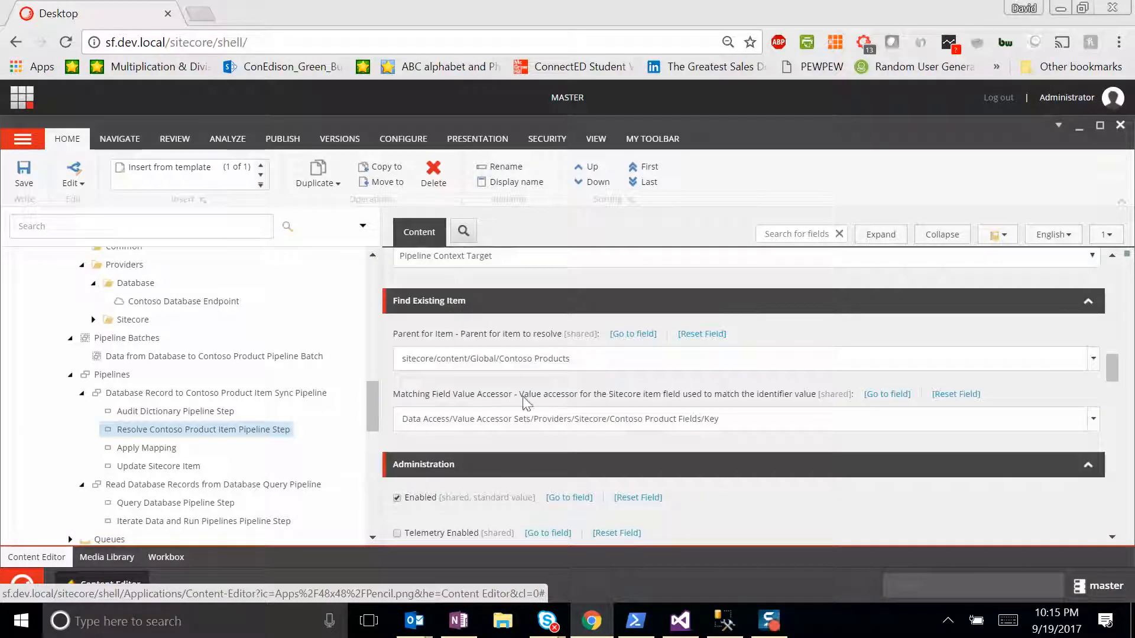
Open the Apply Mapping step and expand the Contoso Product Fields accessor set under Value Accessor Sets/Providers/Sitecore
click(148, 454)
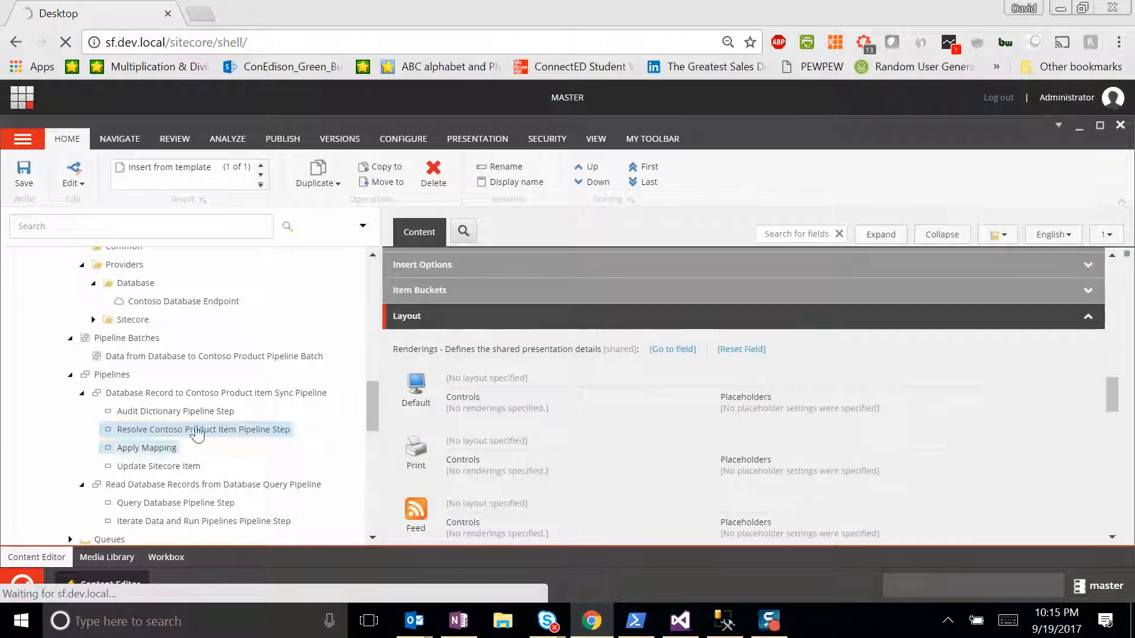
scroll(126, 303, up, 3)
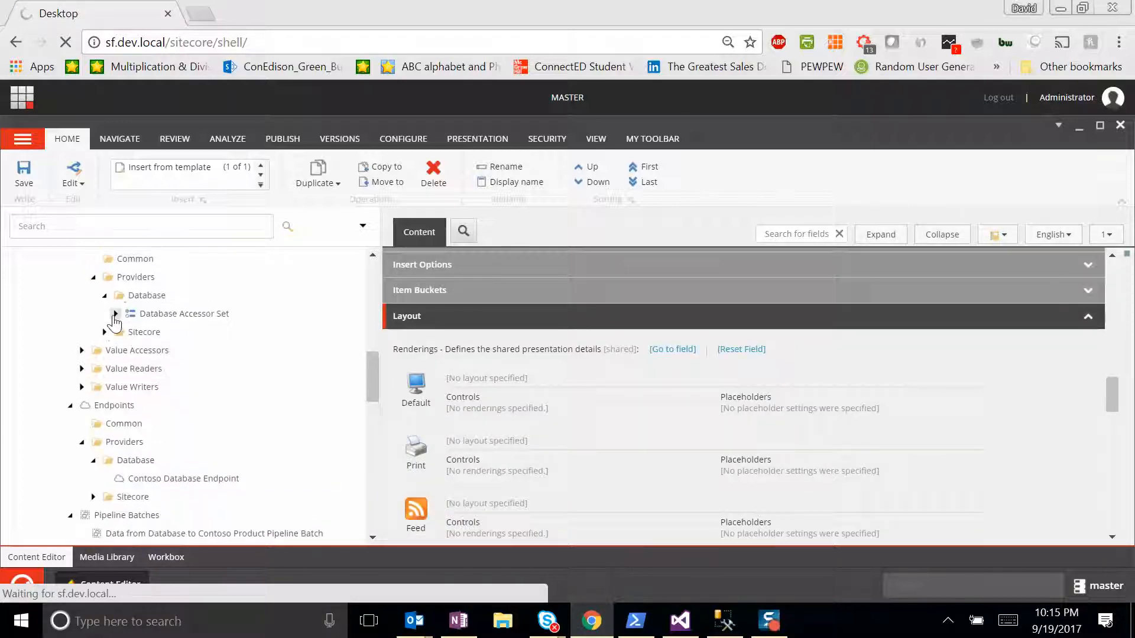
click(106, 332)
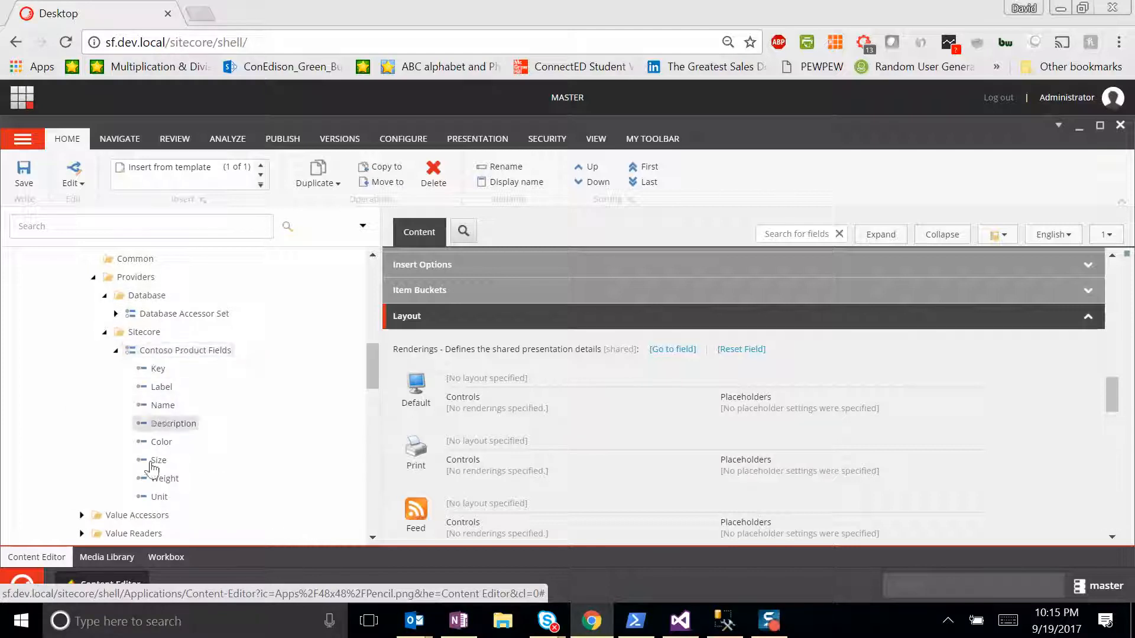
Expand the Database Record to Contoso Product Item value mapping set and examine the Label mapping's source and target accessors
scroll(169, 512, down, 12)
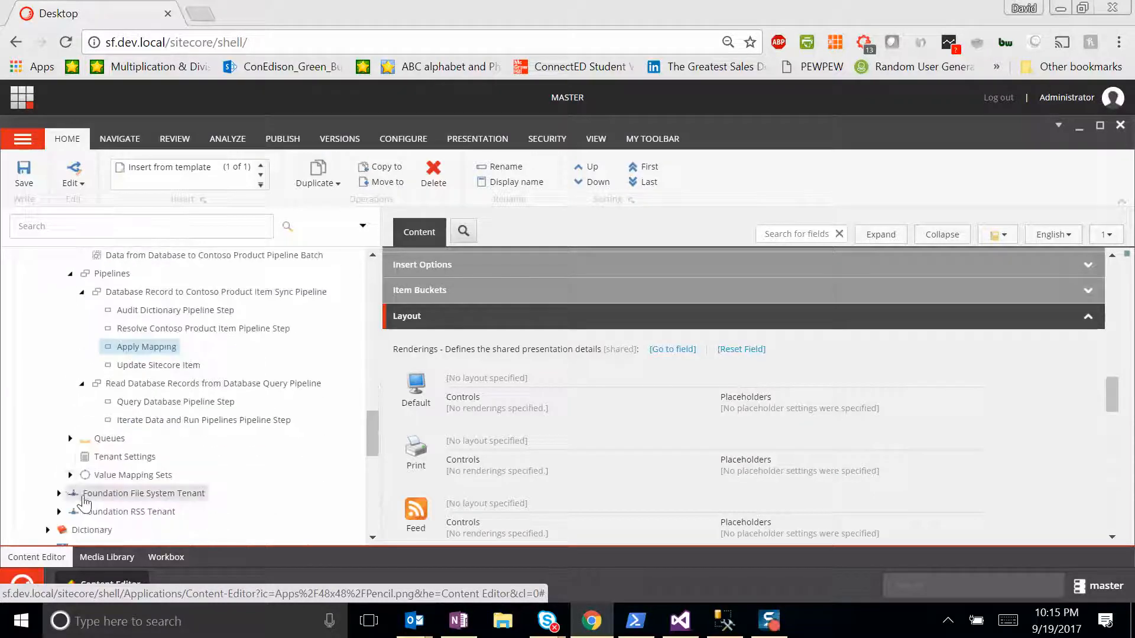
click(69, 475)
click(81, 493)
scroll(122, 467, down, 2)
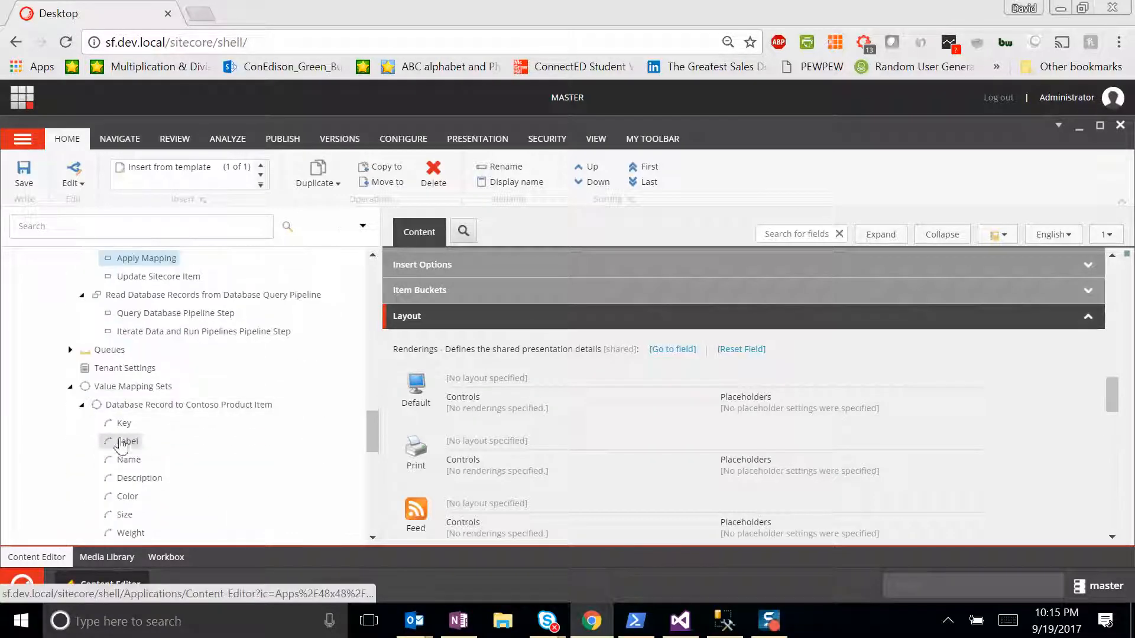
click(127, 443)
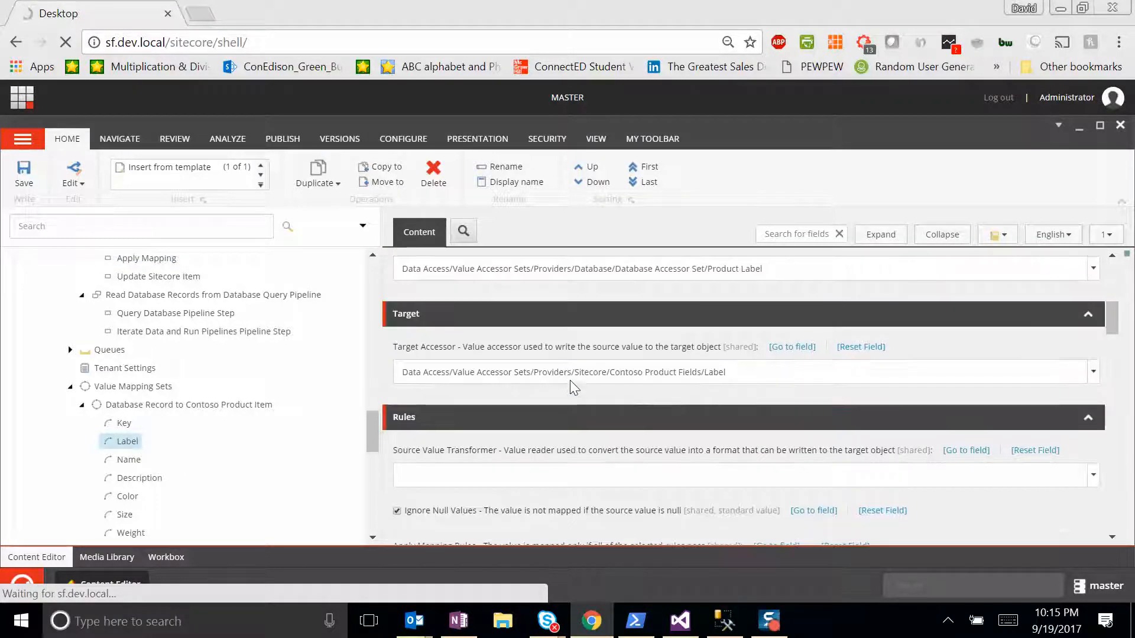
scroll(520, 401, up, 2)
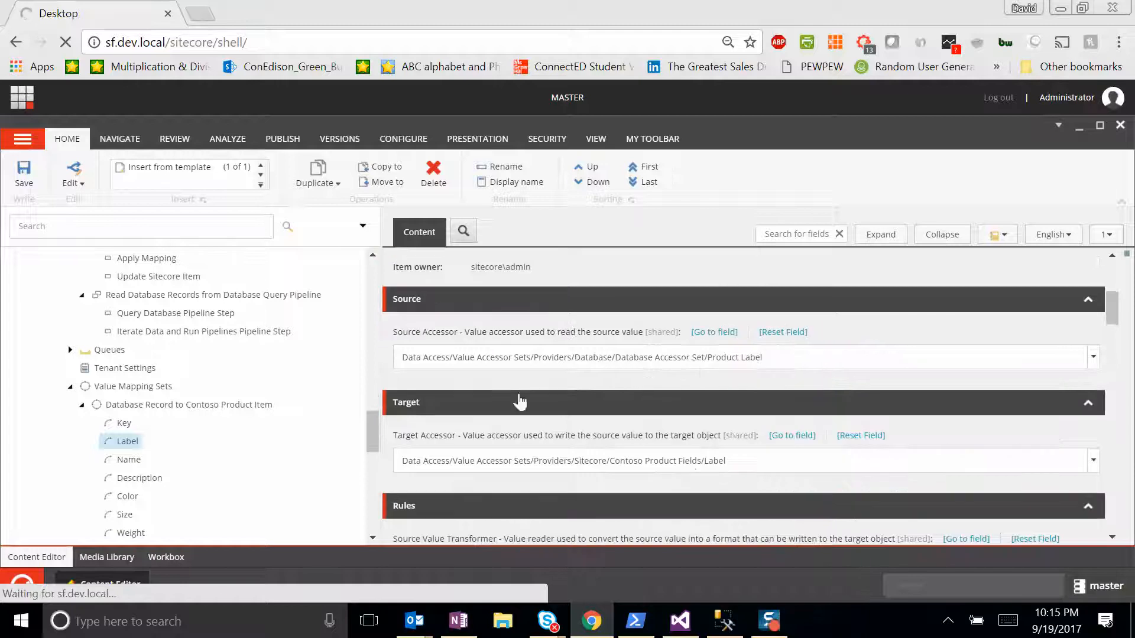
scroll(500, 408, down, 2)
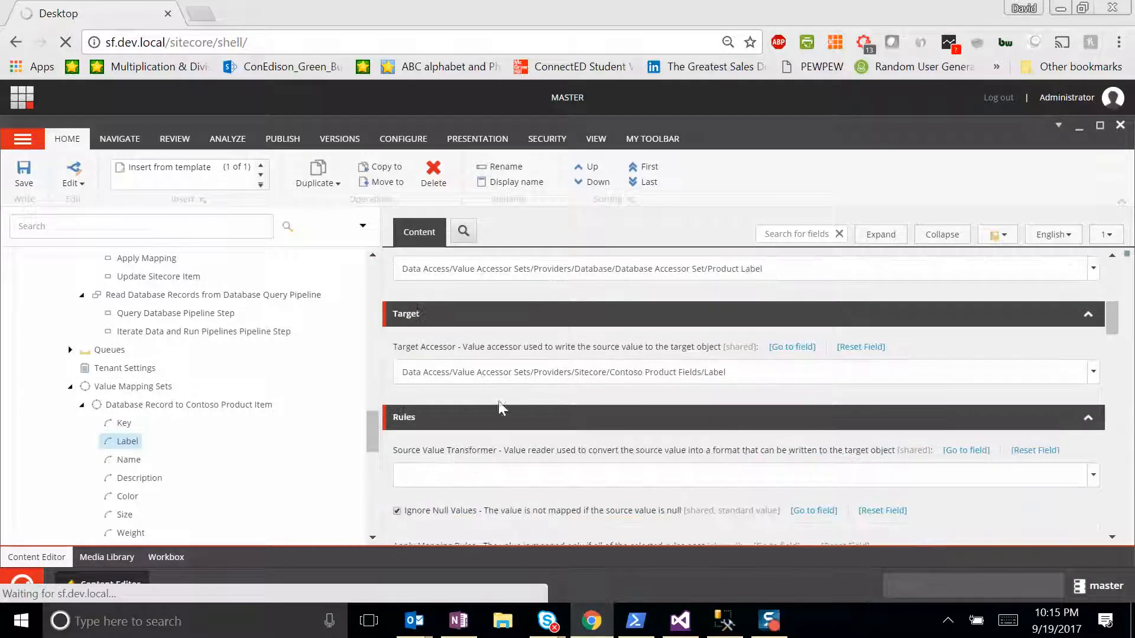
Open the Update Sitecore Item pipeline step, then collapse the tenant's Data Access and Endpoints branches
scroll(152, 360, up, 2)
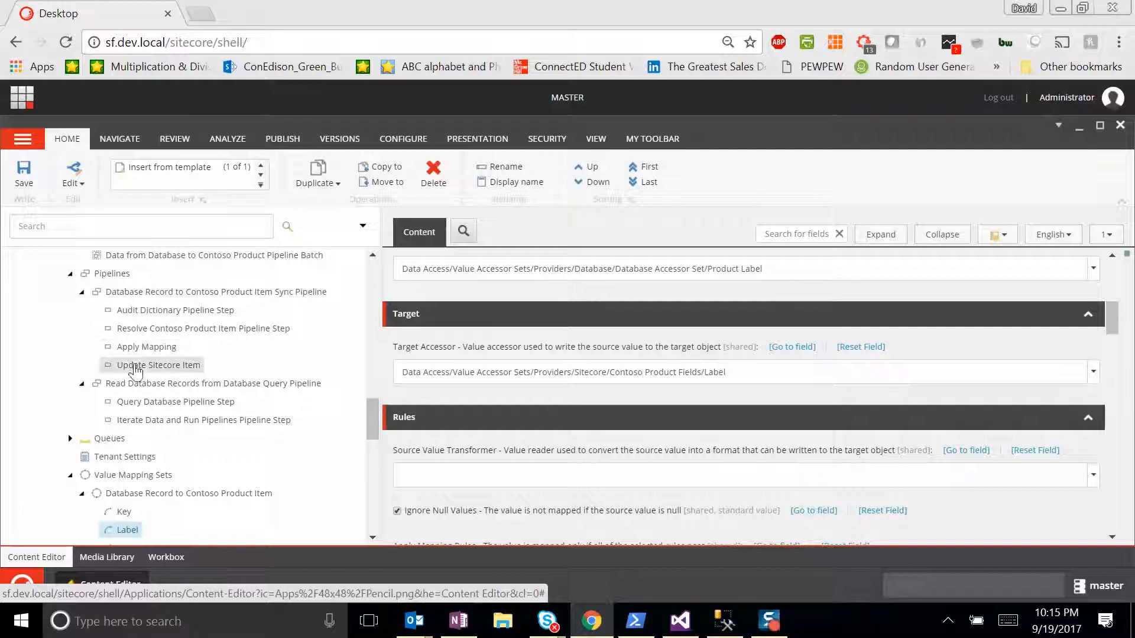
click(172, 366)
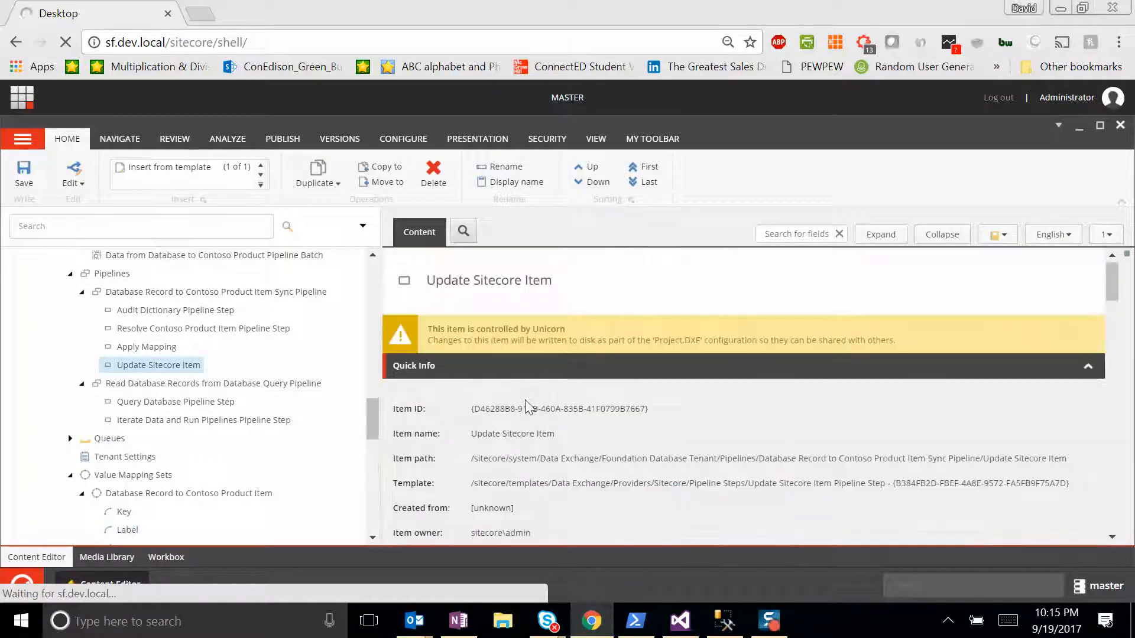
scroll(178, 354, up, 10)
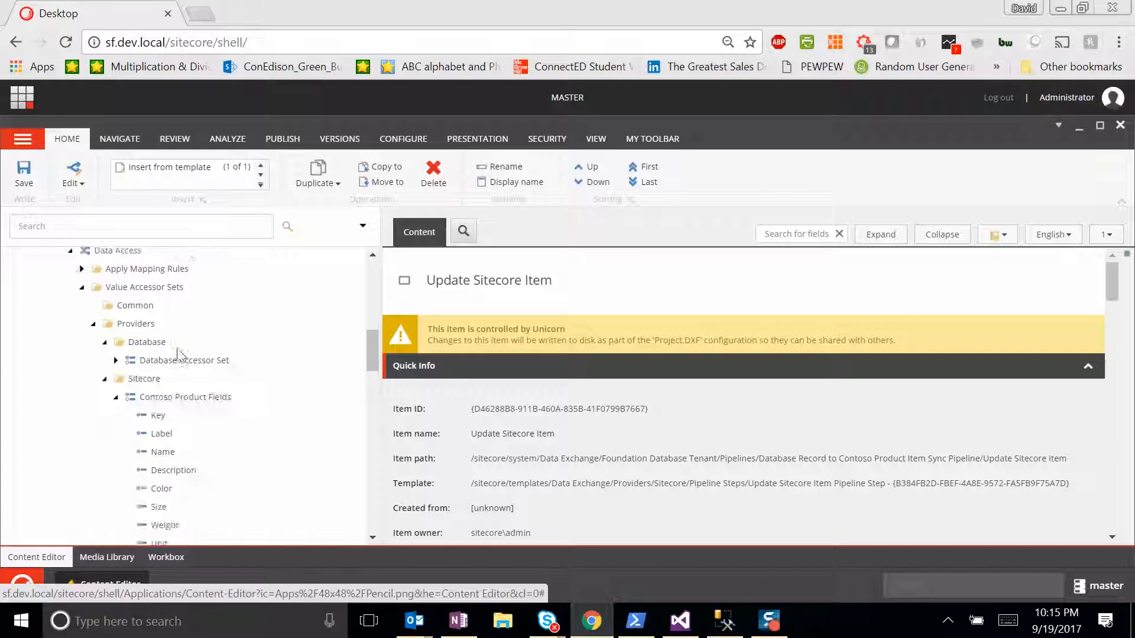
click(69, 293)
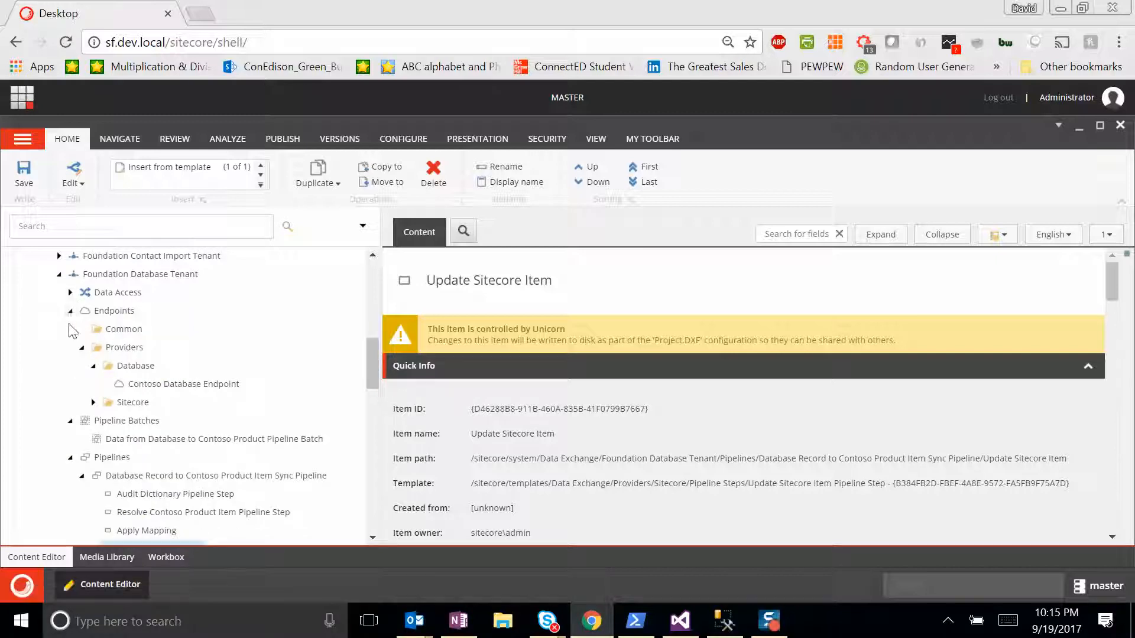
click(70, 312)
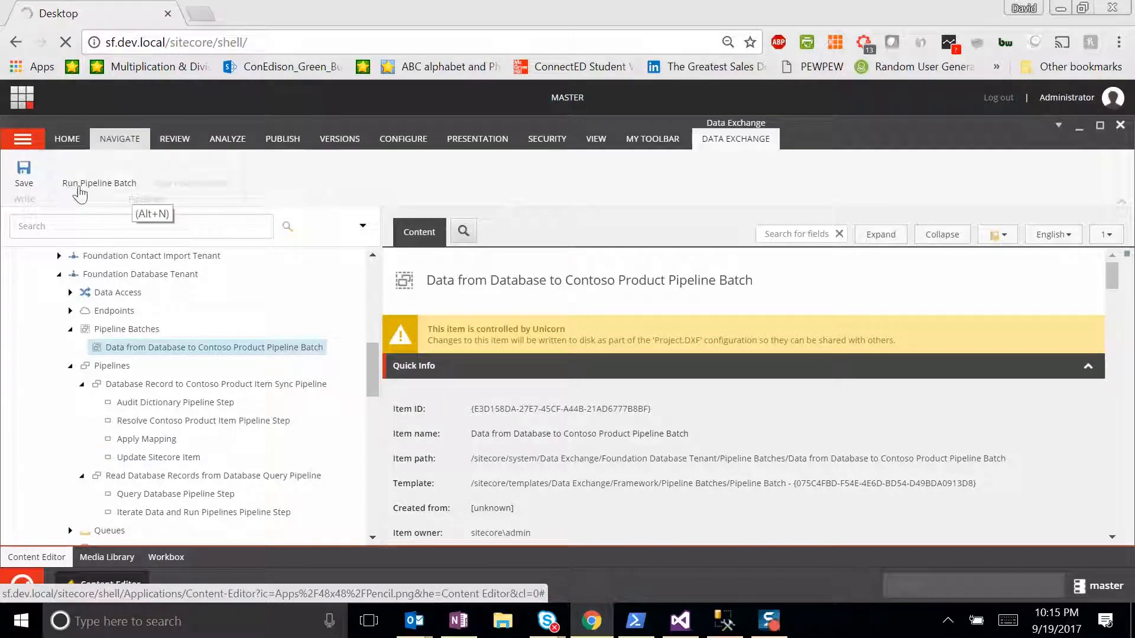
Open the Data from Database to Contoso Product Pipeline Batch and examine its selected pipelines and the messages logged during its last run
scroll(568, 490, down, 10)
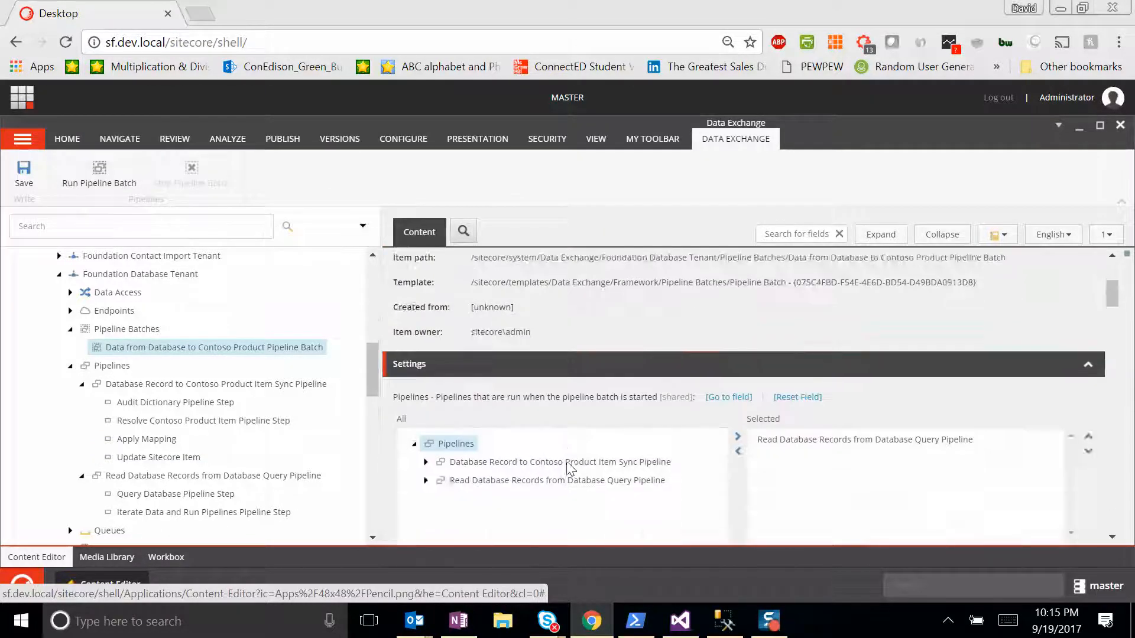
scroll(562, 452, down, 3)
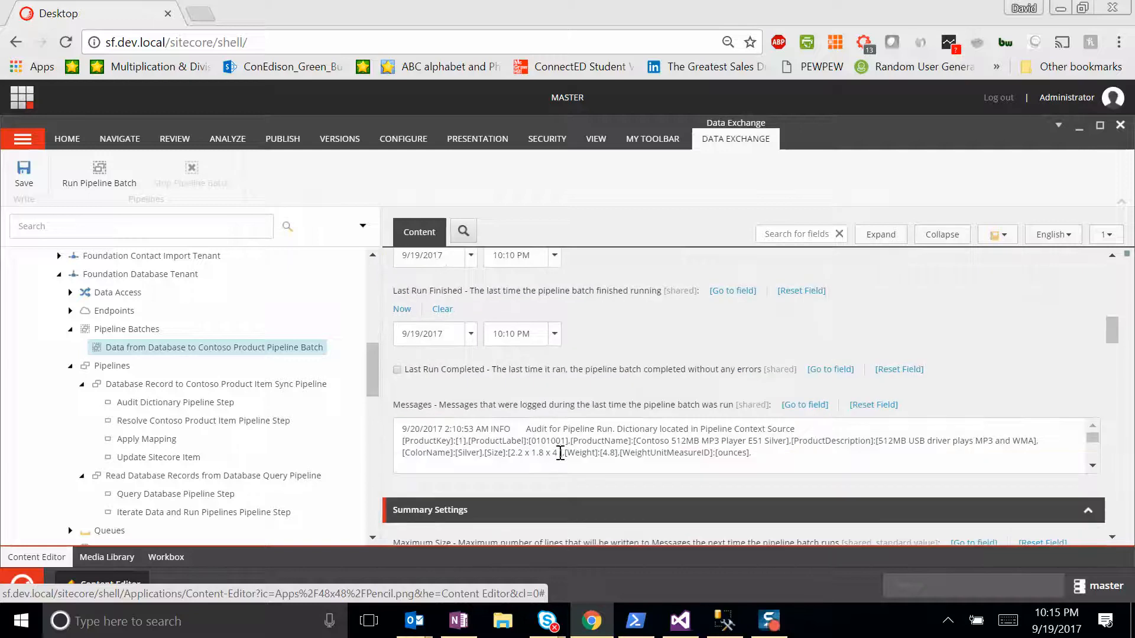
click(565, 443)
click(532, 429)
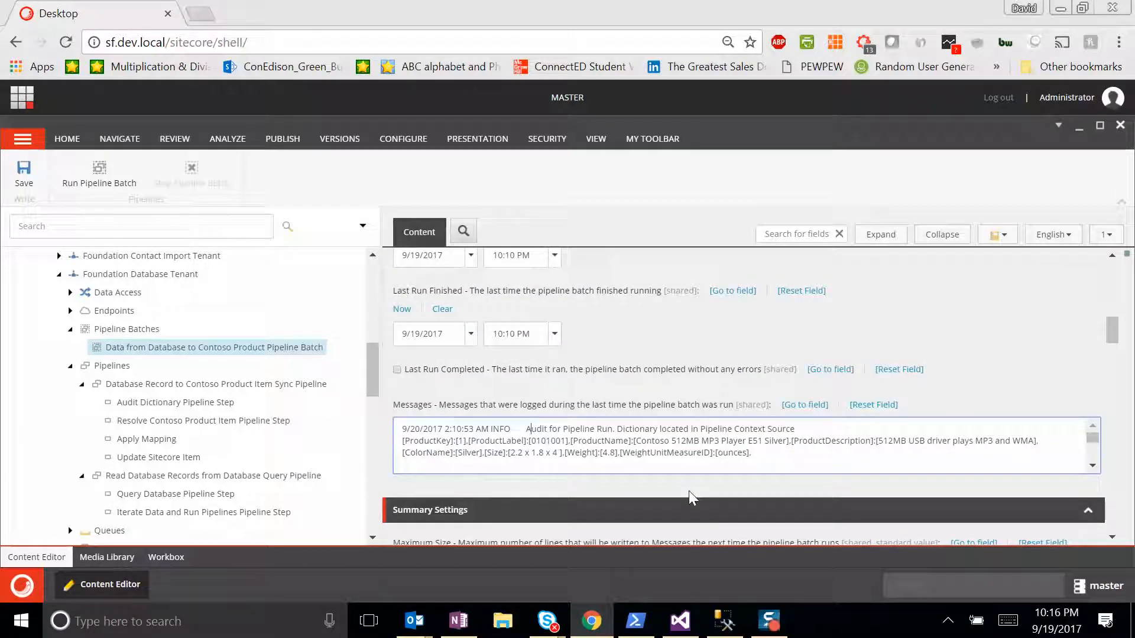
click(1093, 466)
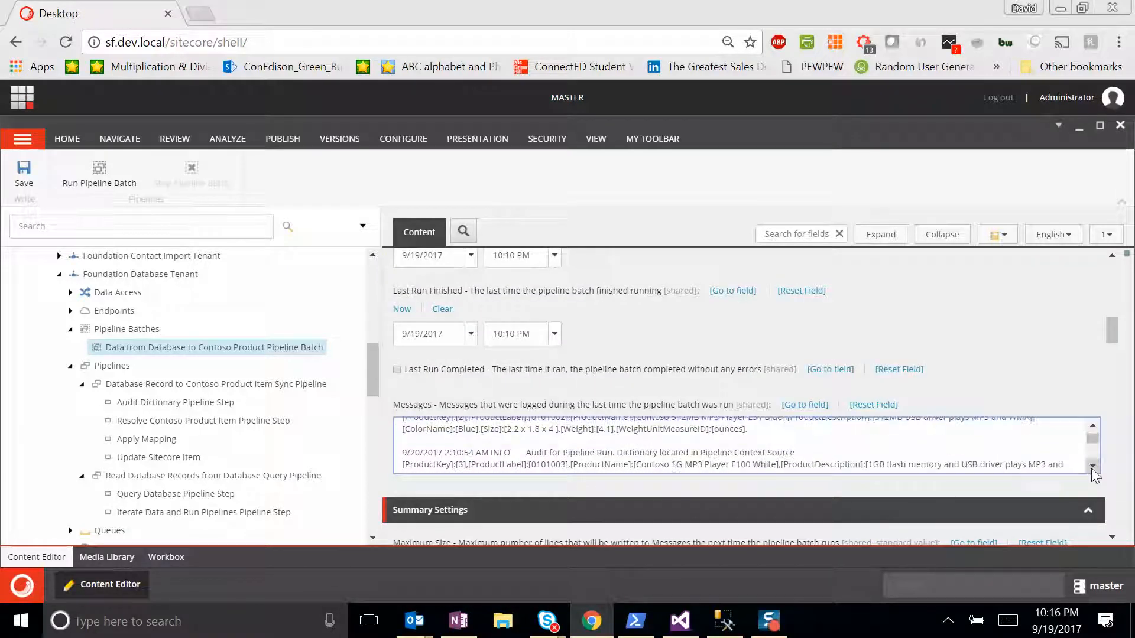
click(1092, 467)
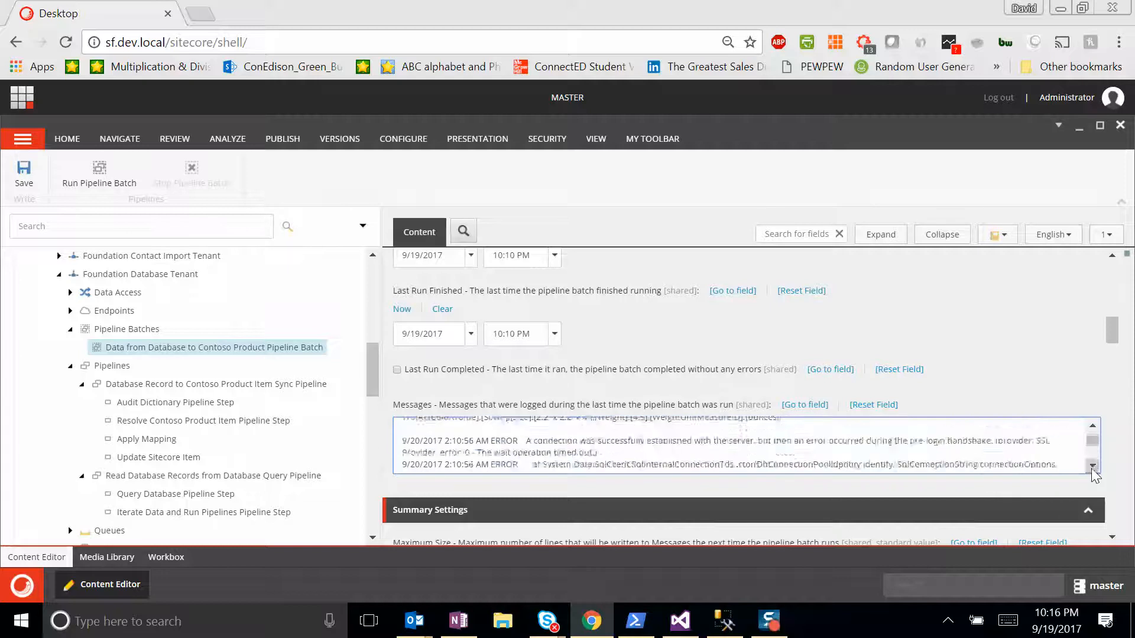
click(1092, 467)
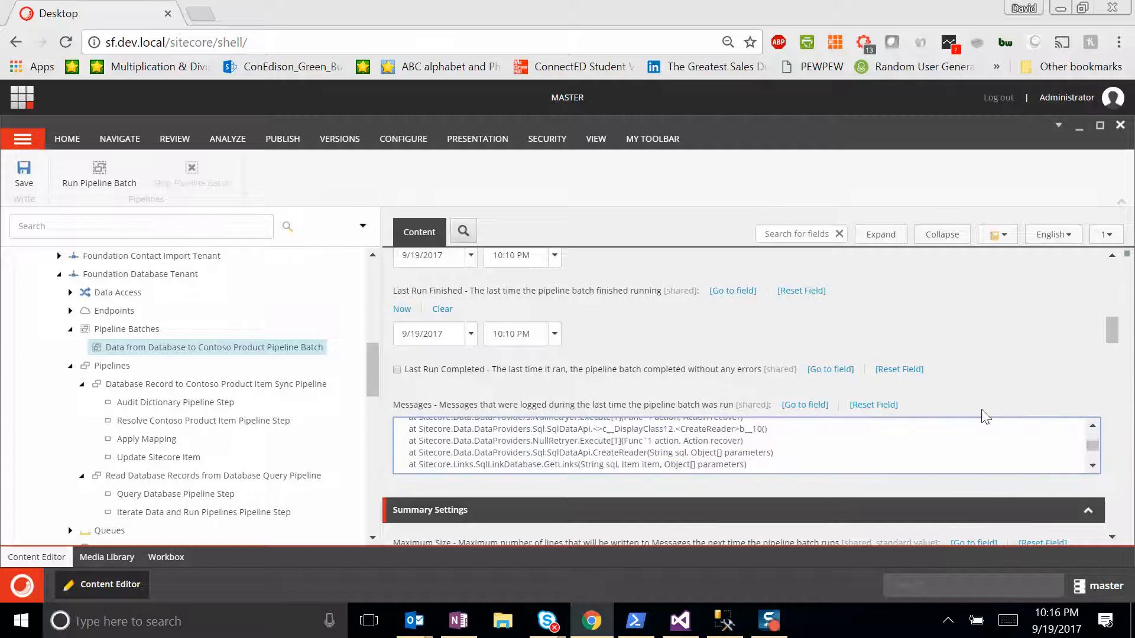
Select and refresh the Contoso Products folder under Content/Global to check its imported items, and collapse the folder
drag(375, 353, 375, 276)
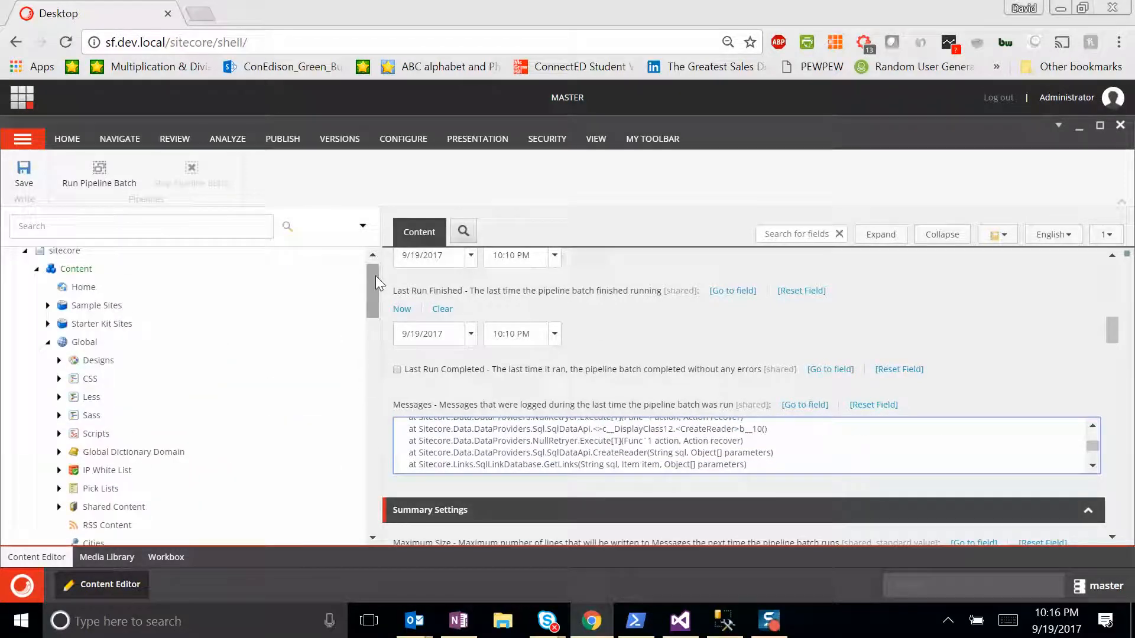
scroll(50, 372, down, 3)
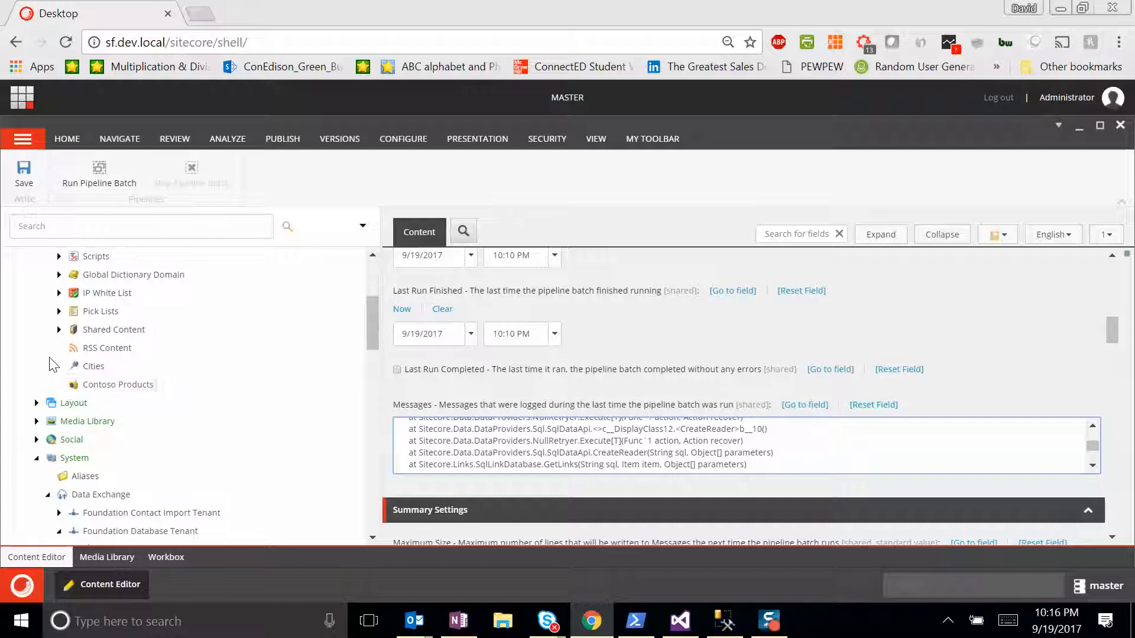
click(120, 393)
right_click(121, 391)
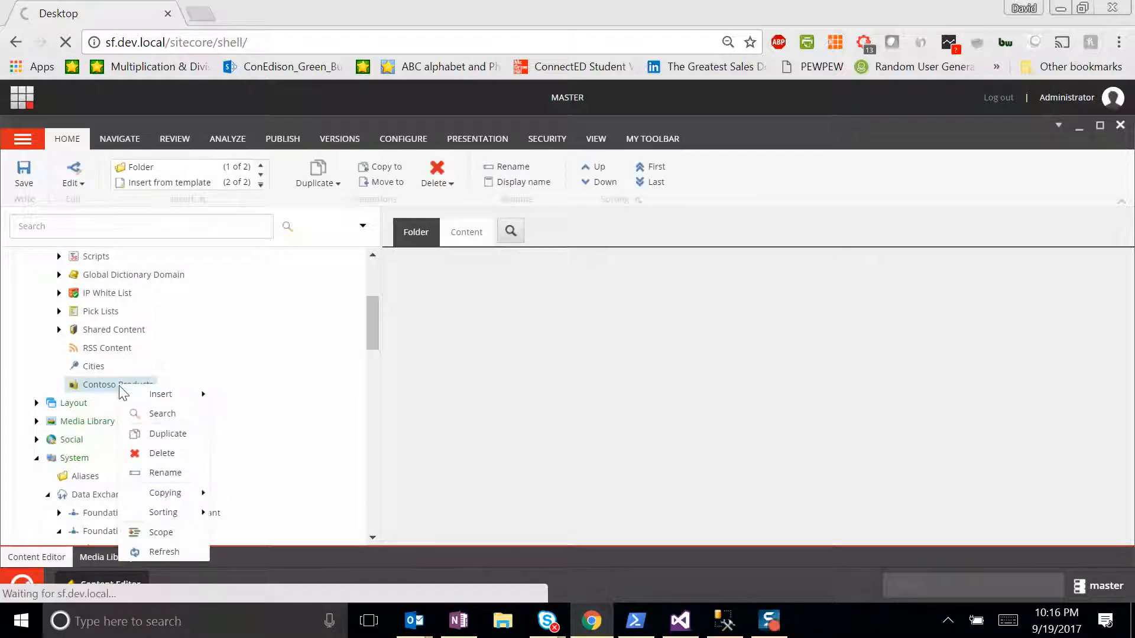
click(161, 555)
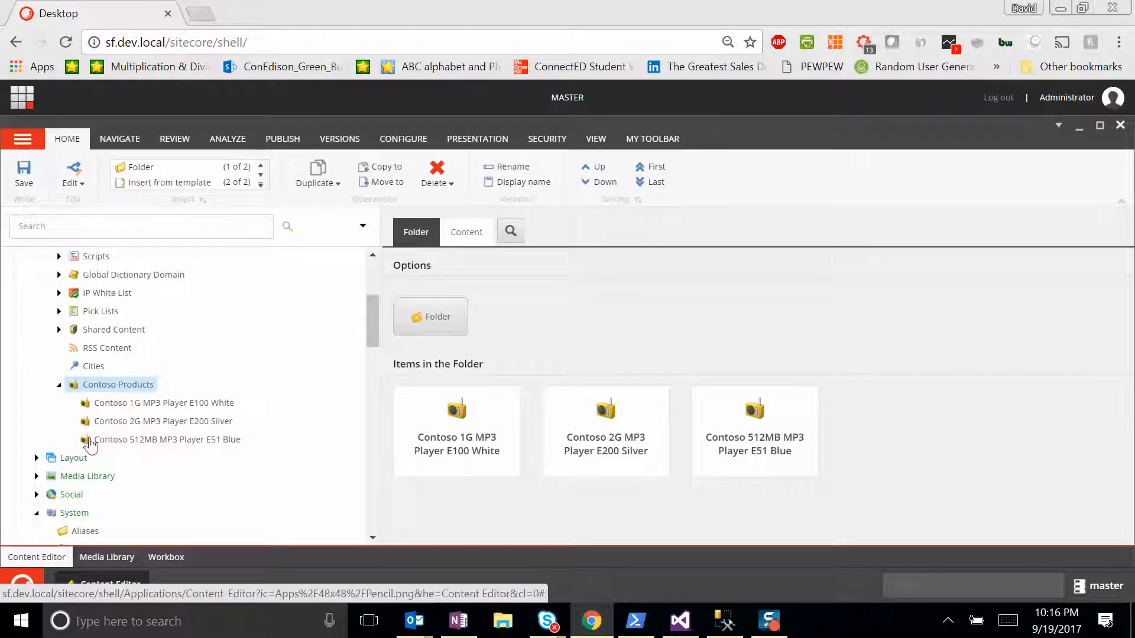
scroll(167, 444, down, 3)
scroll(170, 442, up, 5)
scroll(171, 443, down, 3)
click(60, 295)
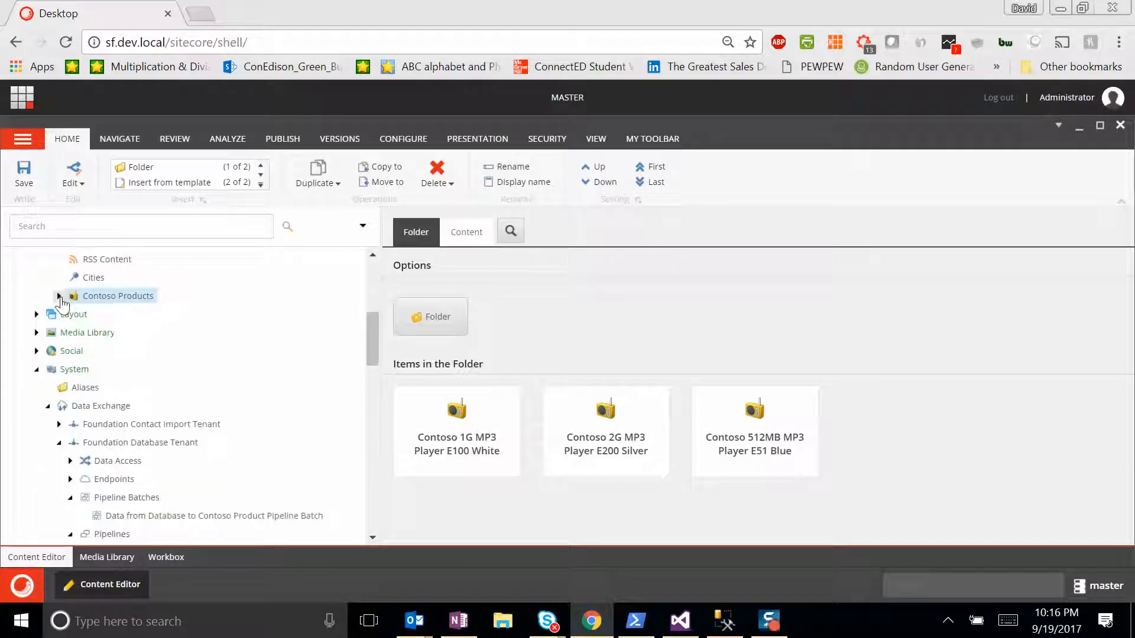
click(59, 296)
Reopen the Data from Database to Contoso Product Pipeline Batch and read through the messages logged during its last run
scroll(119, 354, down, 15)
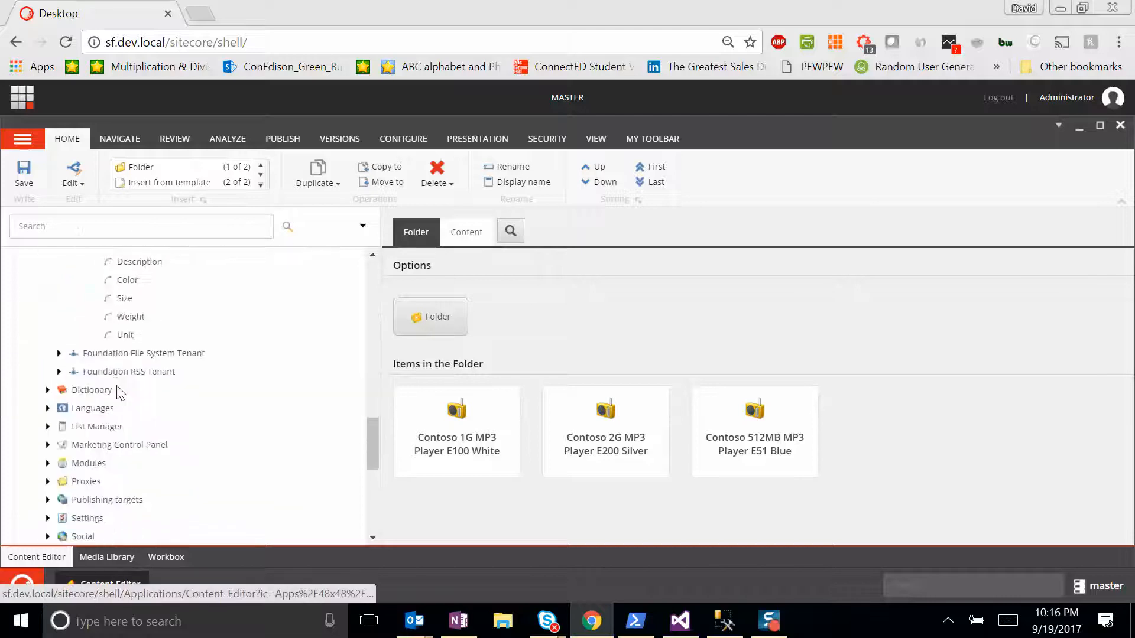
scroll(120, 391, down, 10)
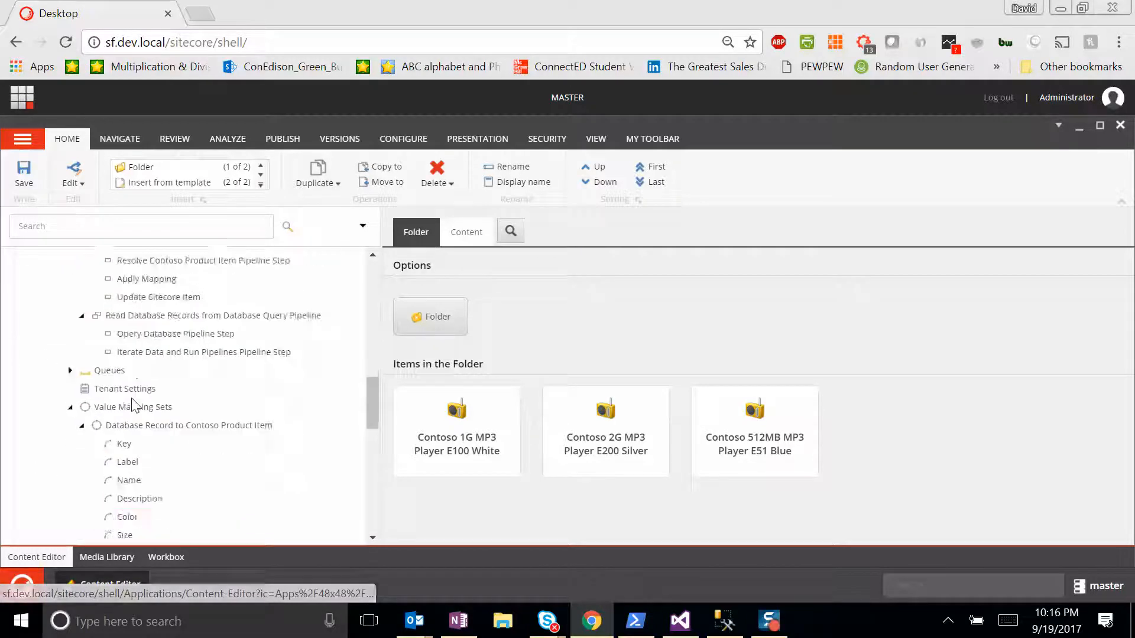
scroll(144, 396, up, 3)
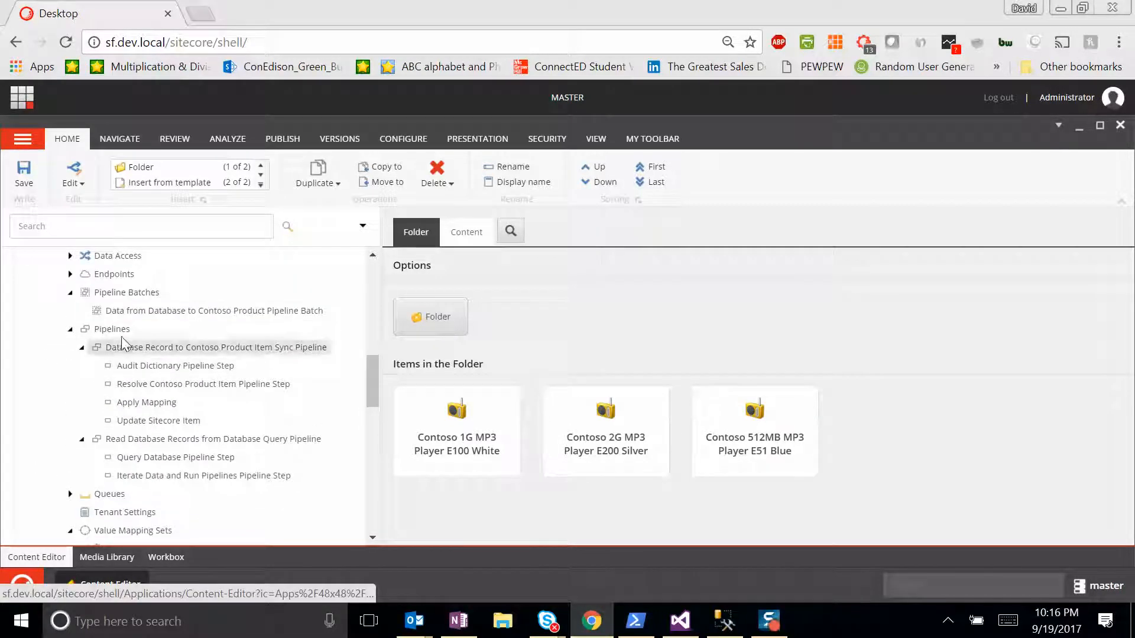
drag(137, 313, 420, 348)
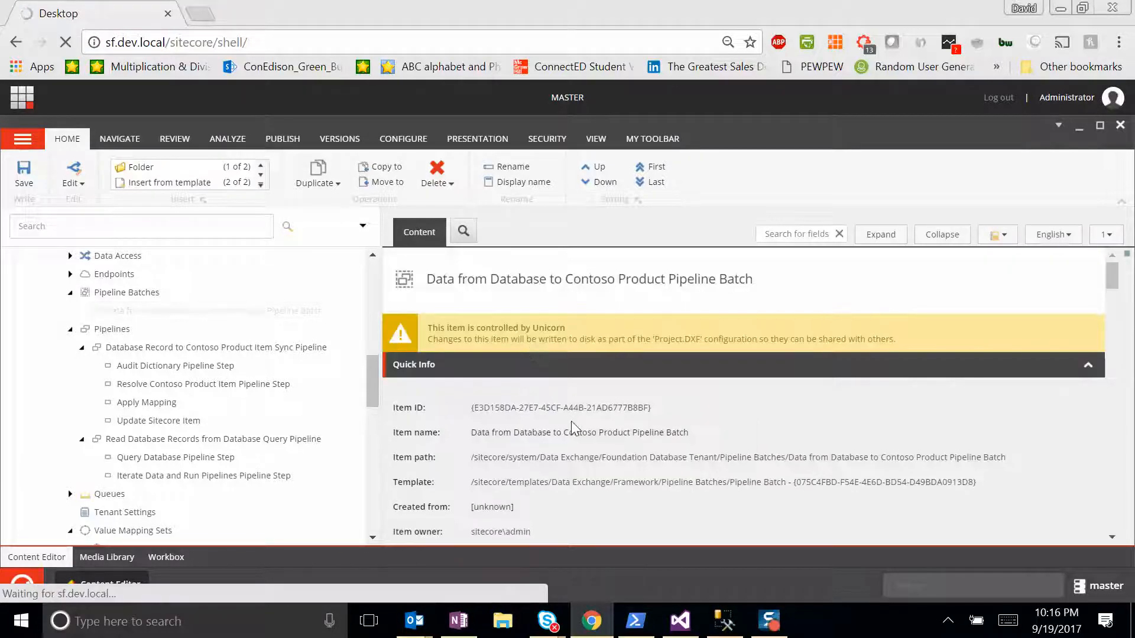
scroll(576, 428, down, 5)
scroll(576, 428, down, 5)
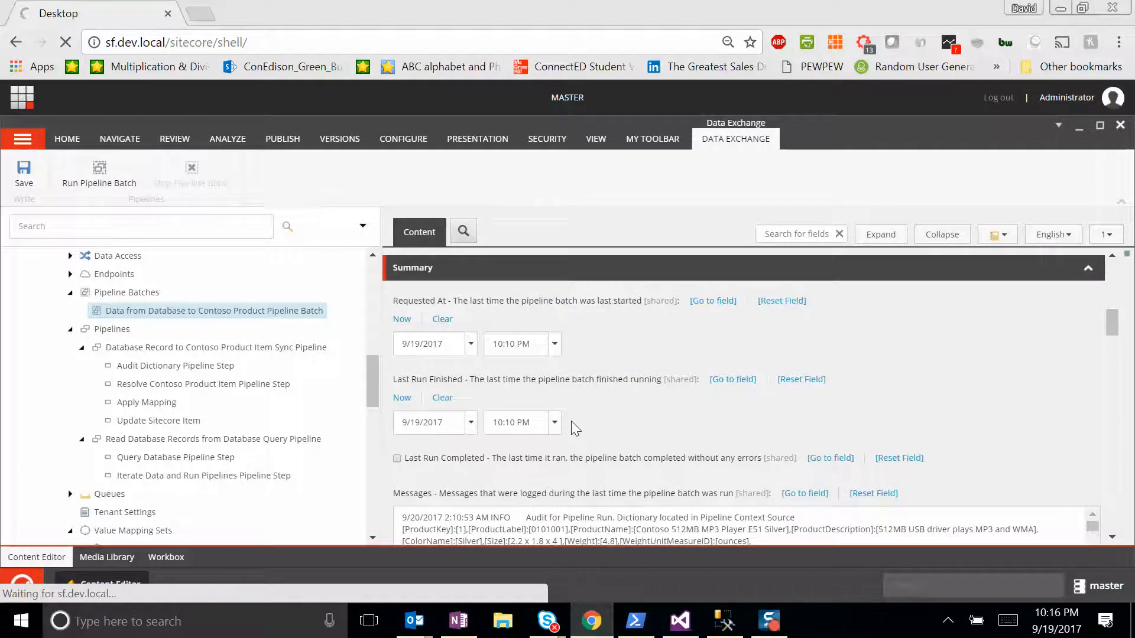
scroll(572, 428, down, 3)
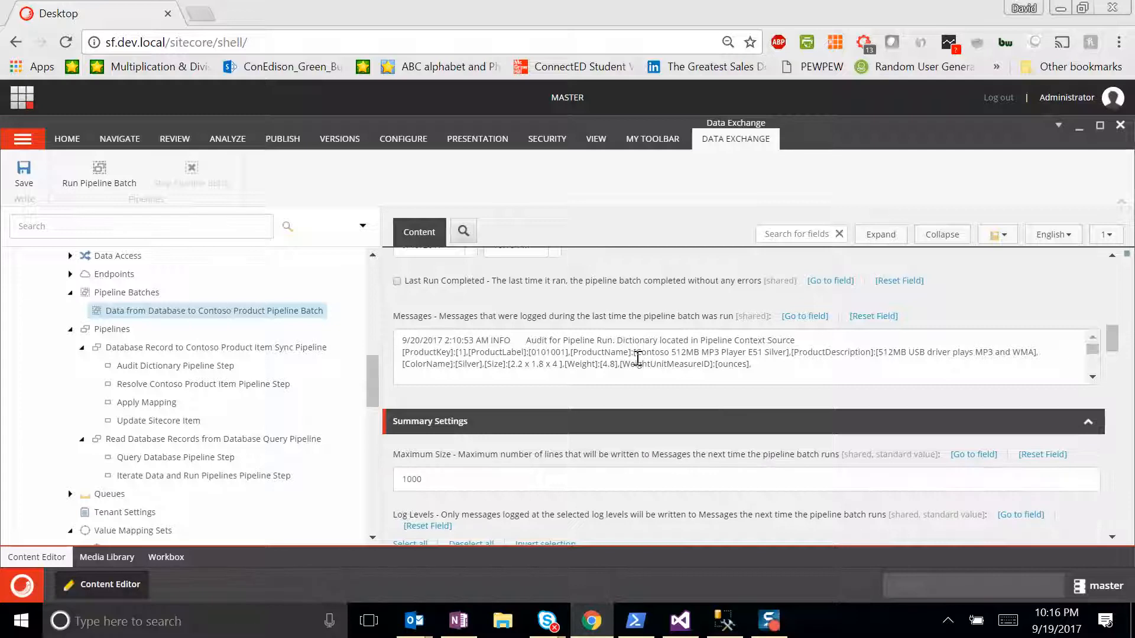
scroll(638, 359, down, 2)
scroll(638, 361, up, 2)
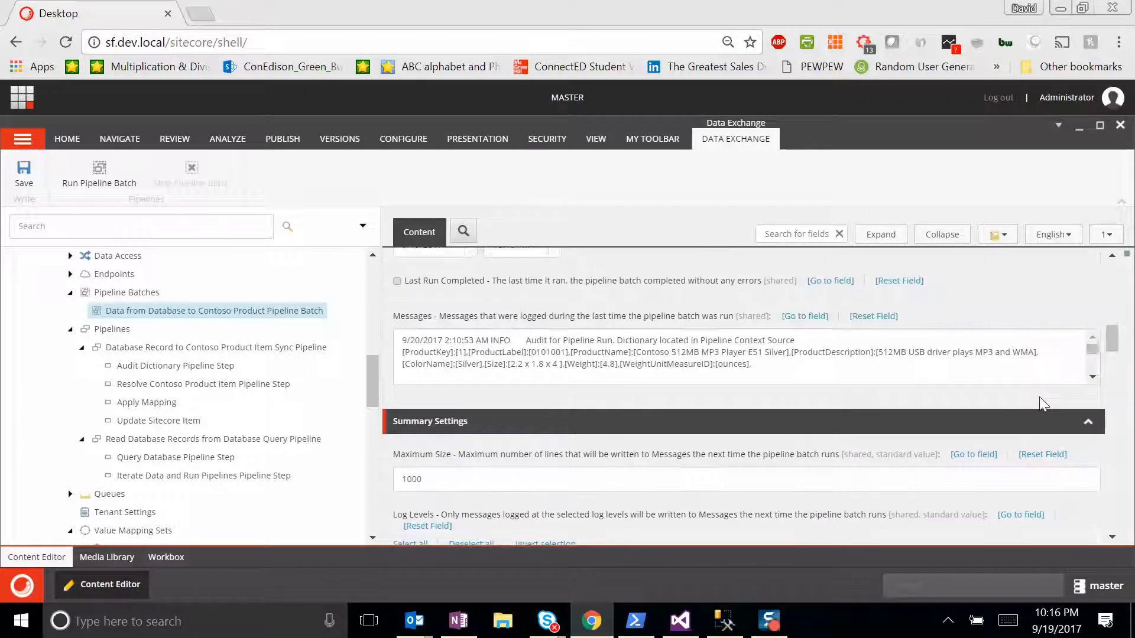
click(1097, 381)
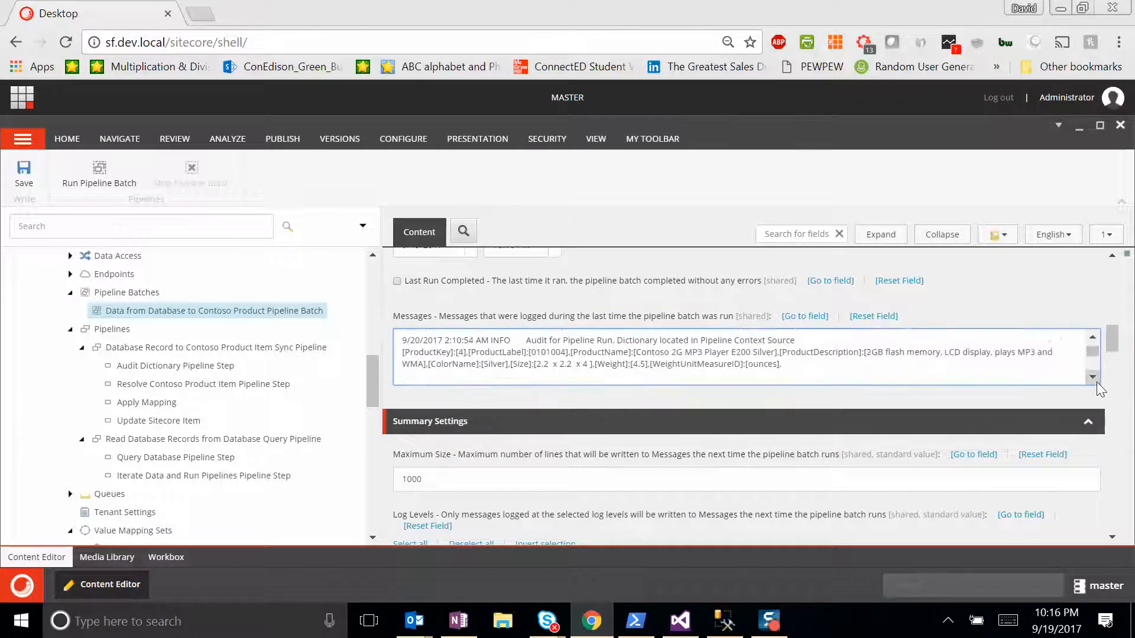
click(1094, 338)
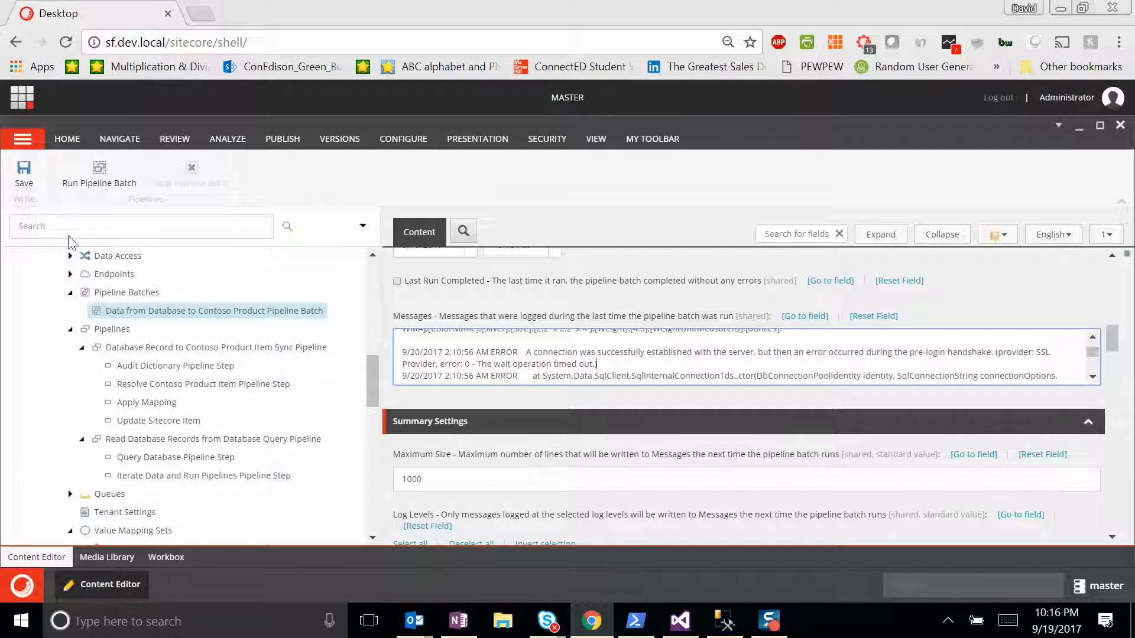
Run the Data from Database to Contoso Product Pipeline Batch and acknowledge the start notice
click(99, 175)
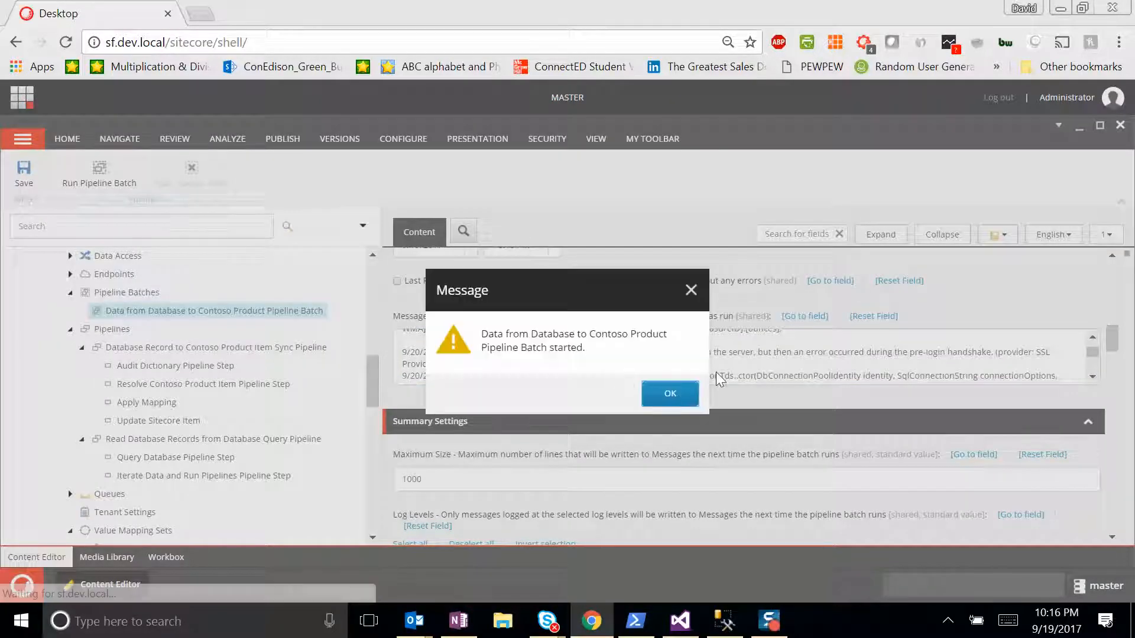
click(666, 393)
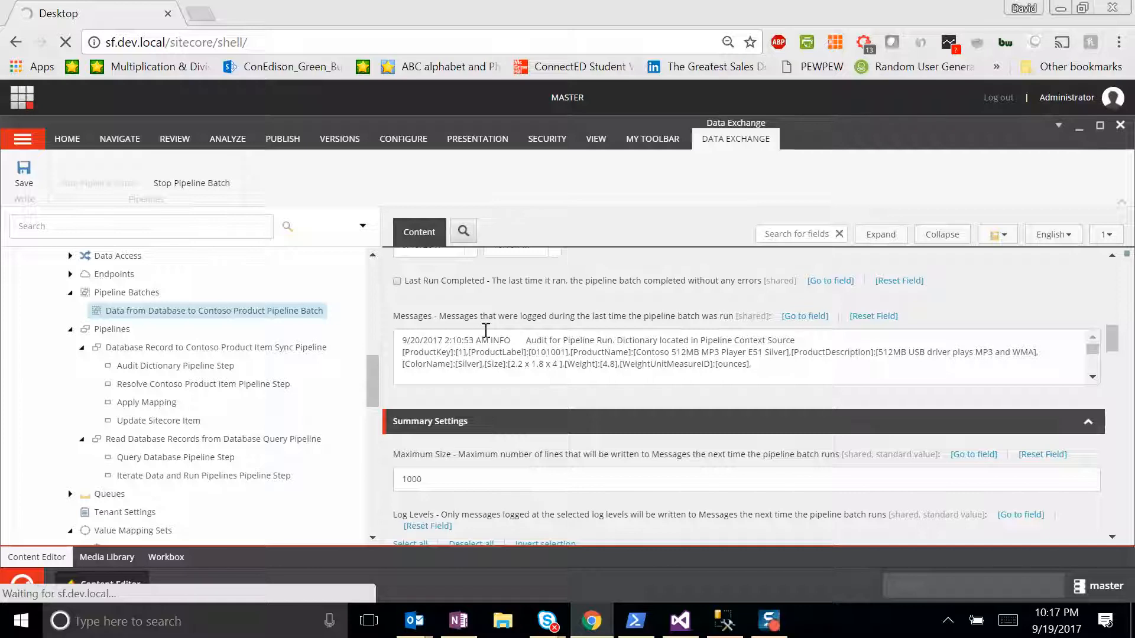
scroll(485, 334, up, 2)
scroll(520, 319, up, 2)
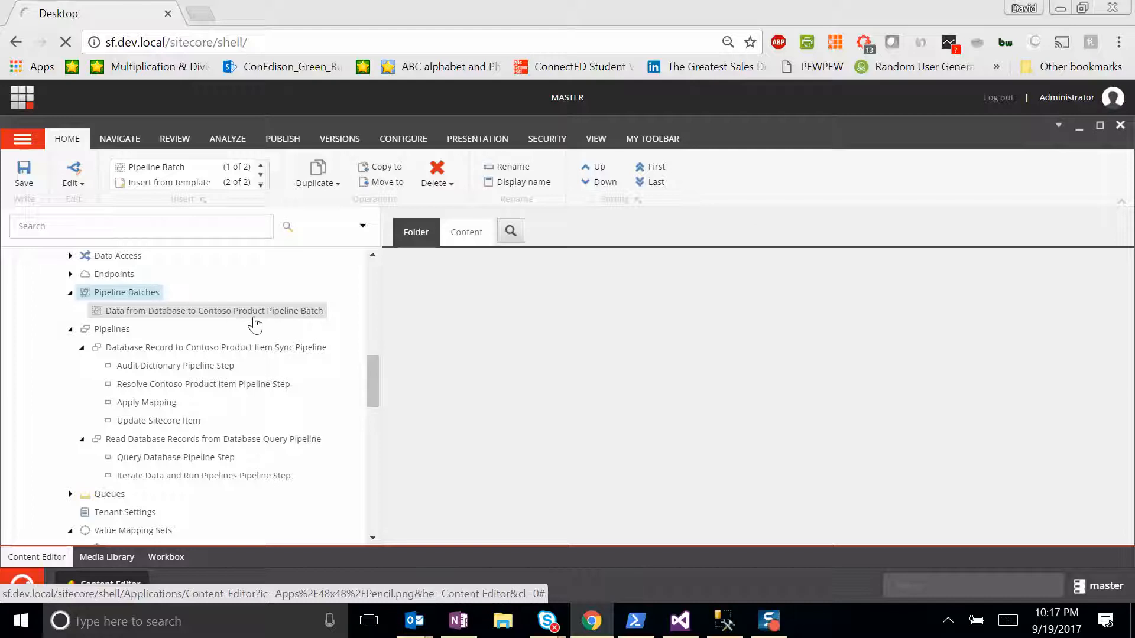
Reopen the running pipeline batch under Pipeline Batches and check its Summary run times and Messages fields
click(260, 325)
scroll(558, 455, down, 5)
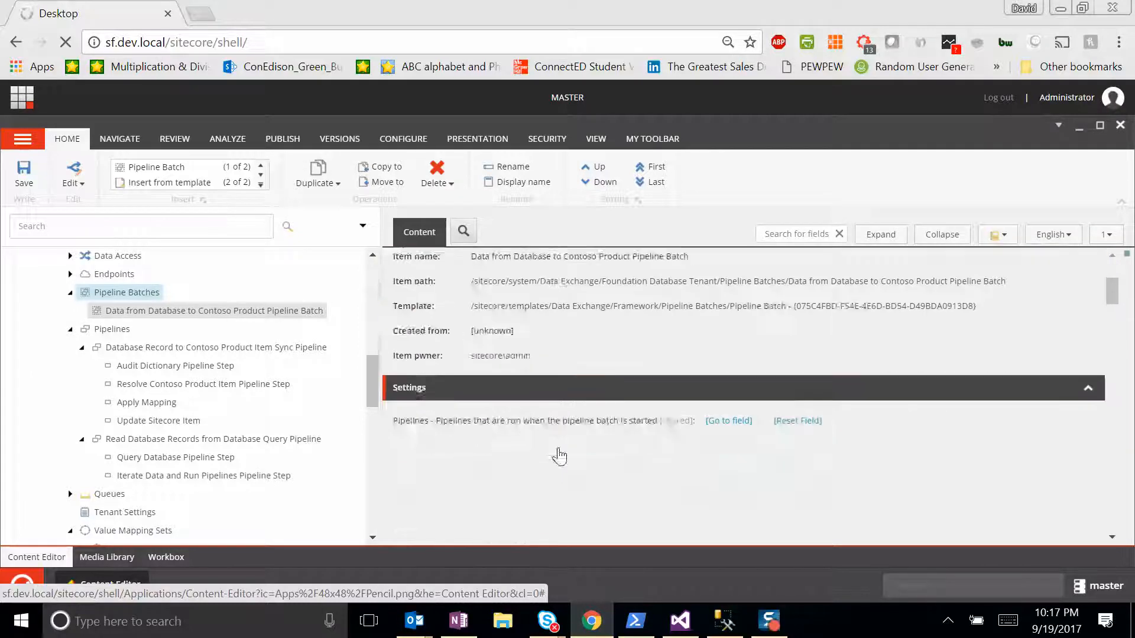
scroll(559, 455, down, 3)
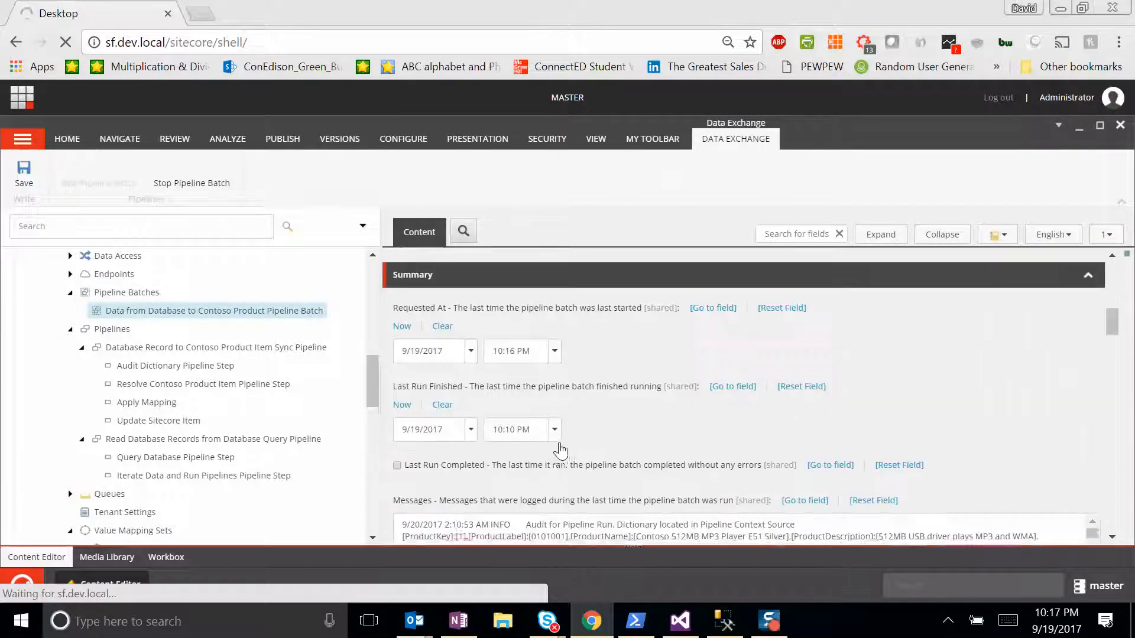
scroll(560, 449, down, 3)
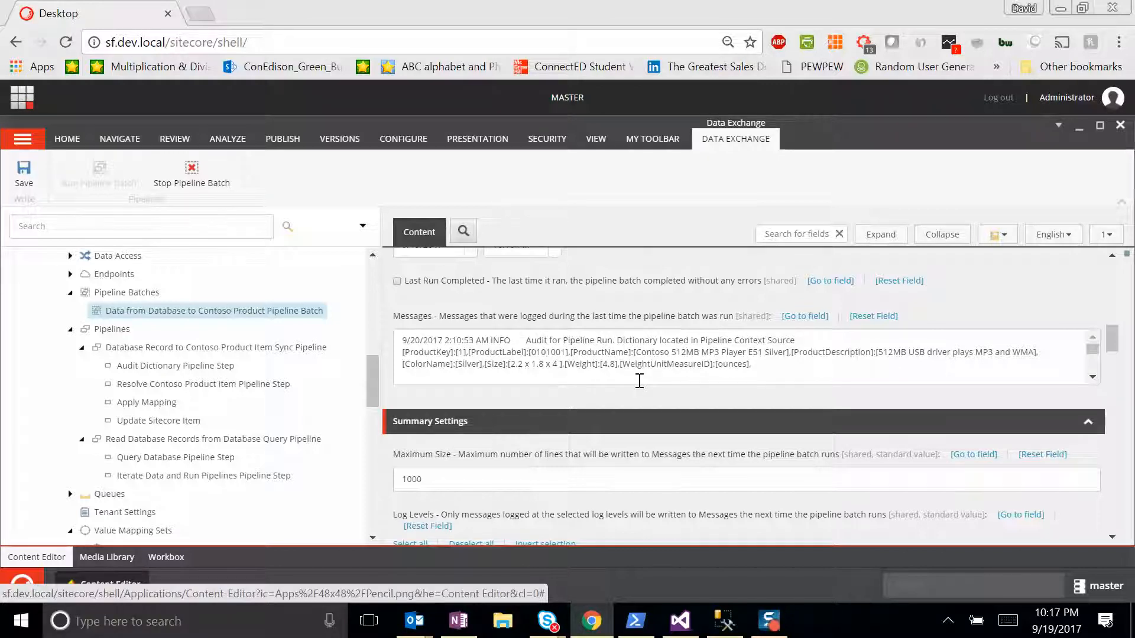
Refresh the Data from Database to Contoso Product Pipeline Batch repeatedly and check its last-run fields and messages
right_click(261, 311)
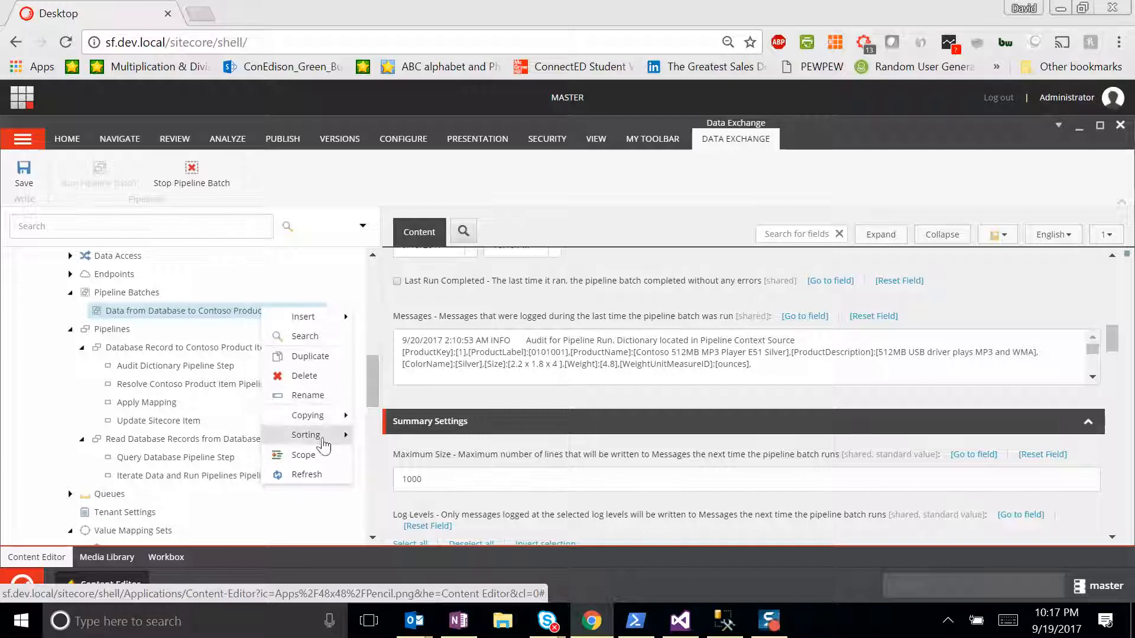
click(314, 474)
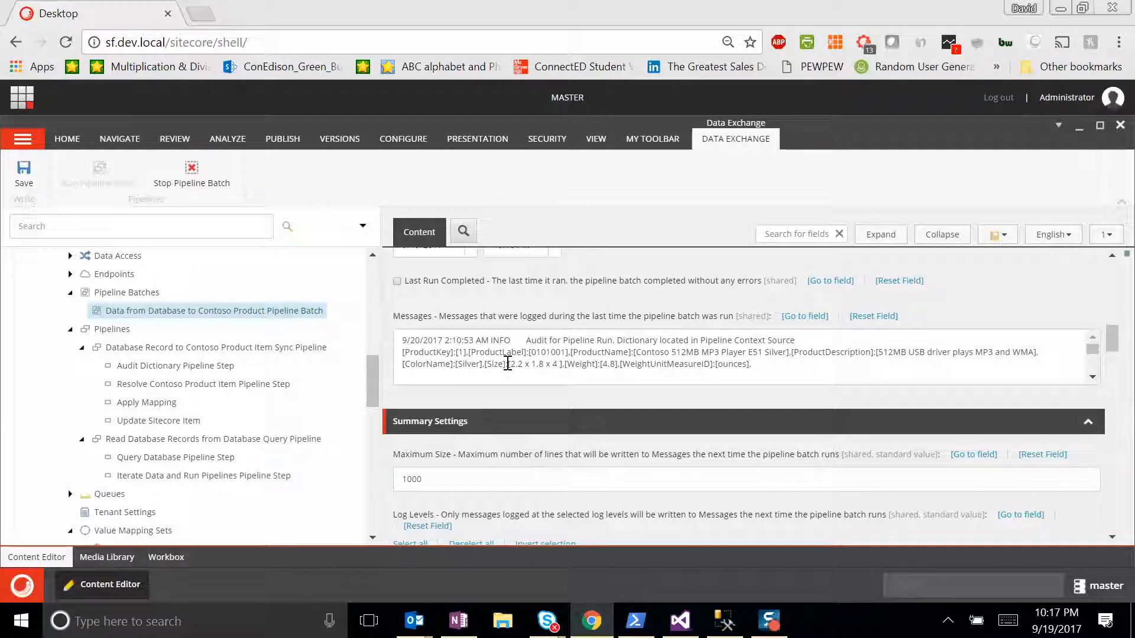
scroll(501, 357, up, 2)
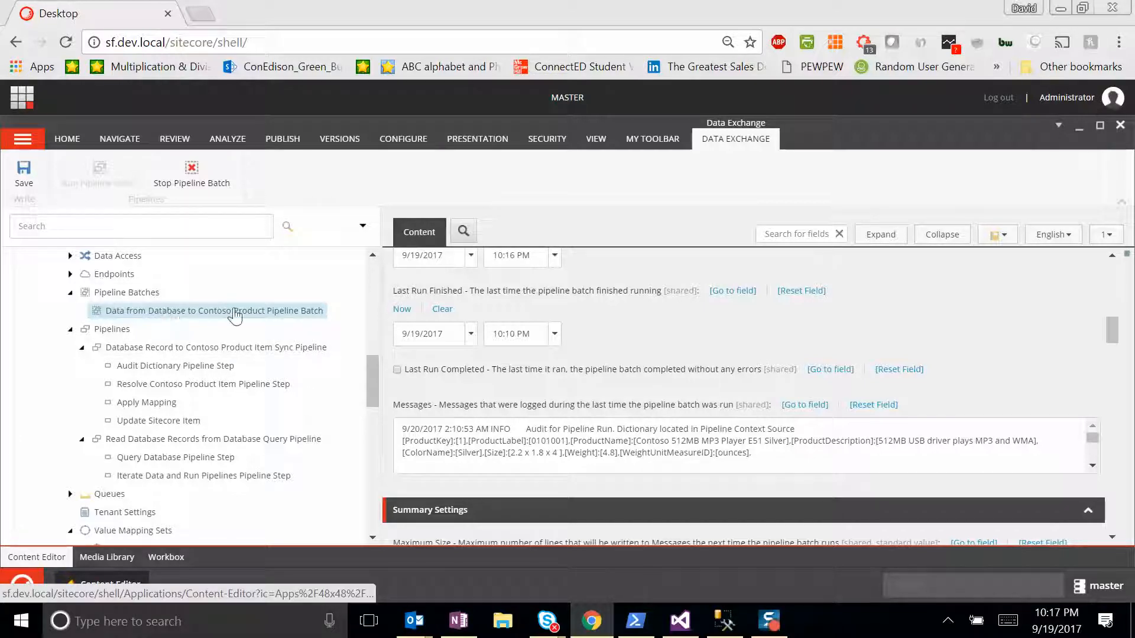
right_click(239, 320)
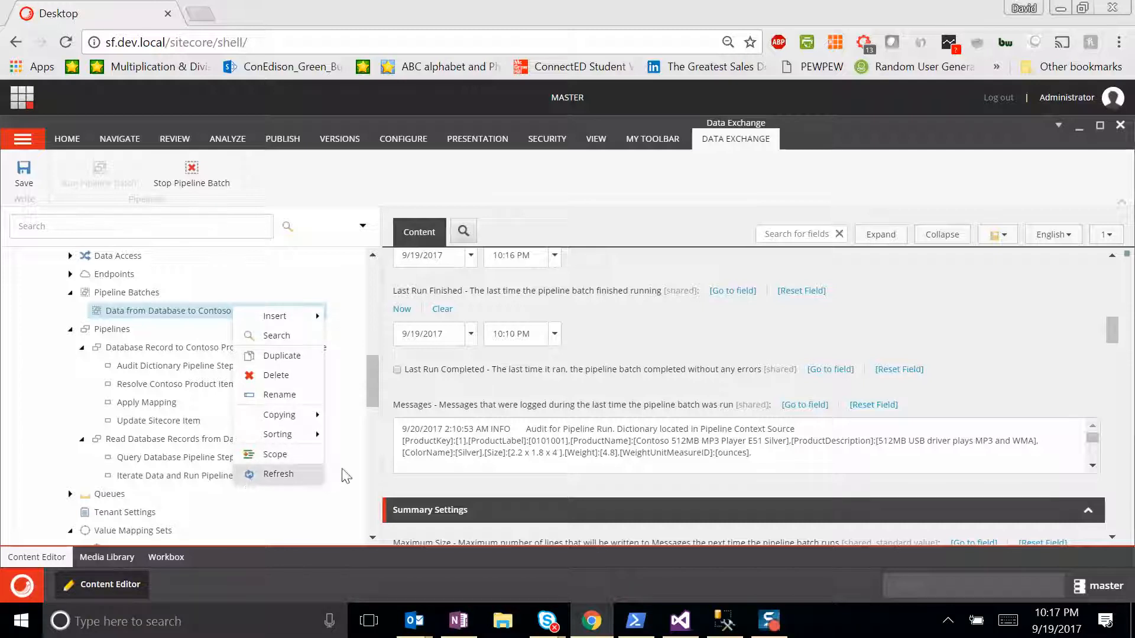
click(251, 476)
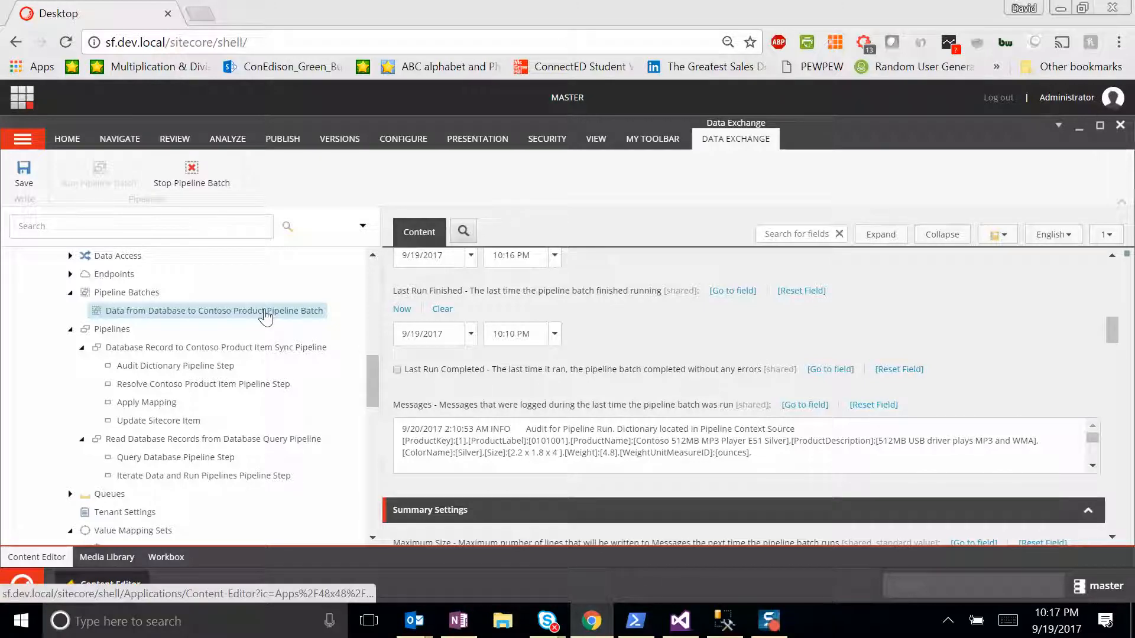
right_click(265, 315)
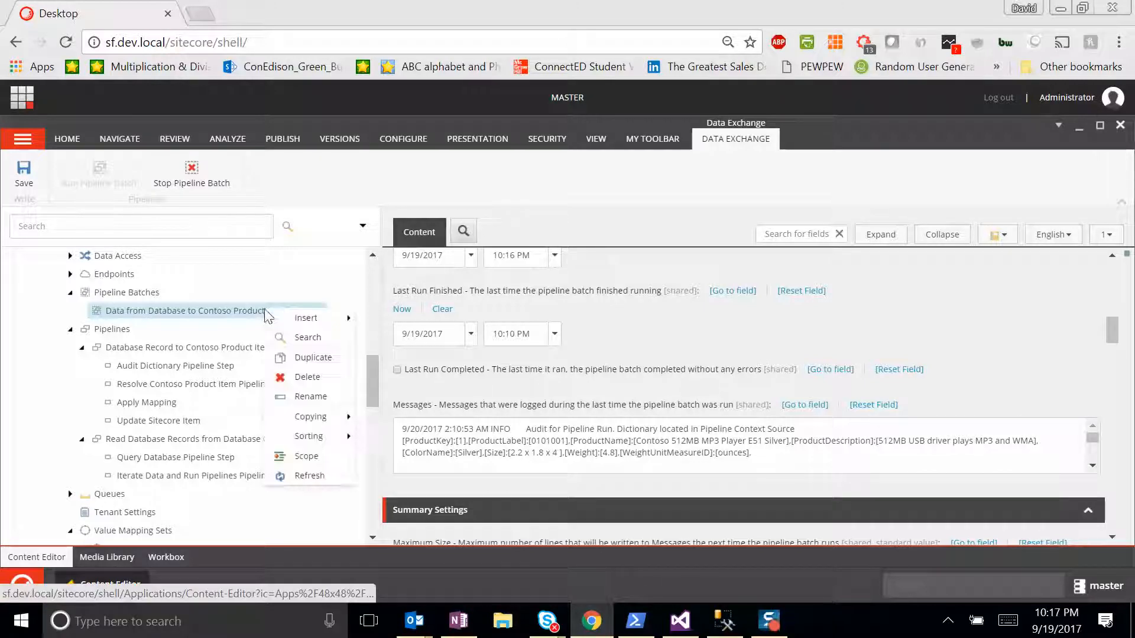
click(307, 476)
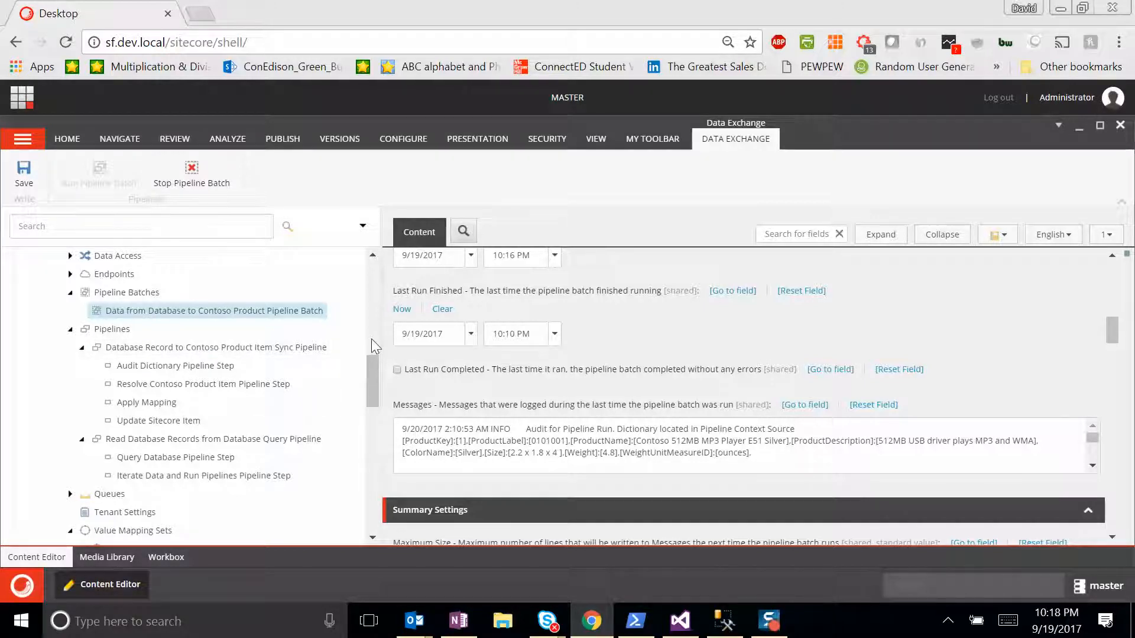
scroll(558, 364, up, 2)
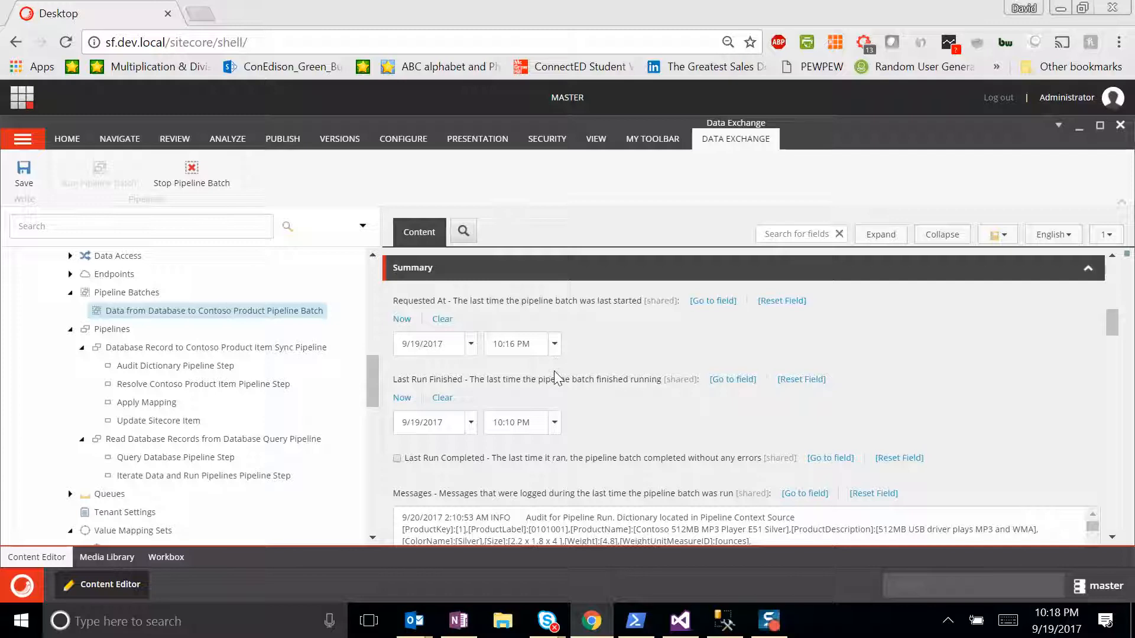
scroll(555, 378, down, 3)
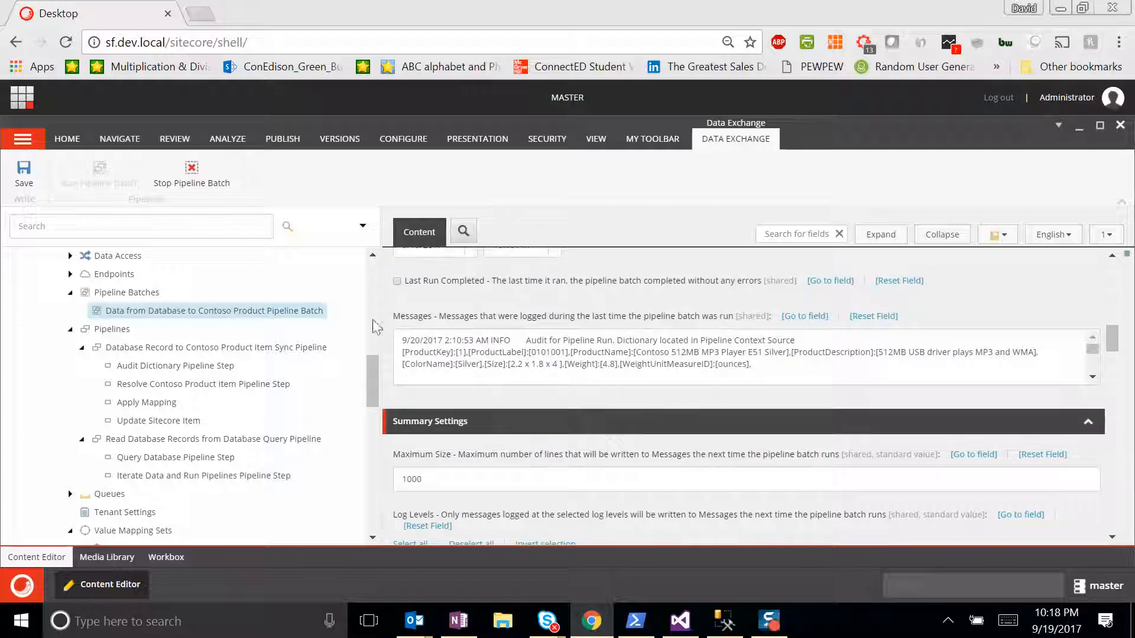
right_click(228, 316)
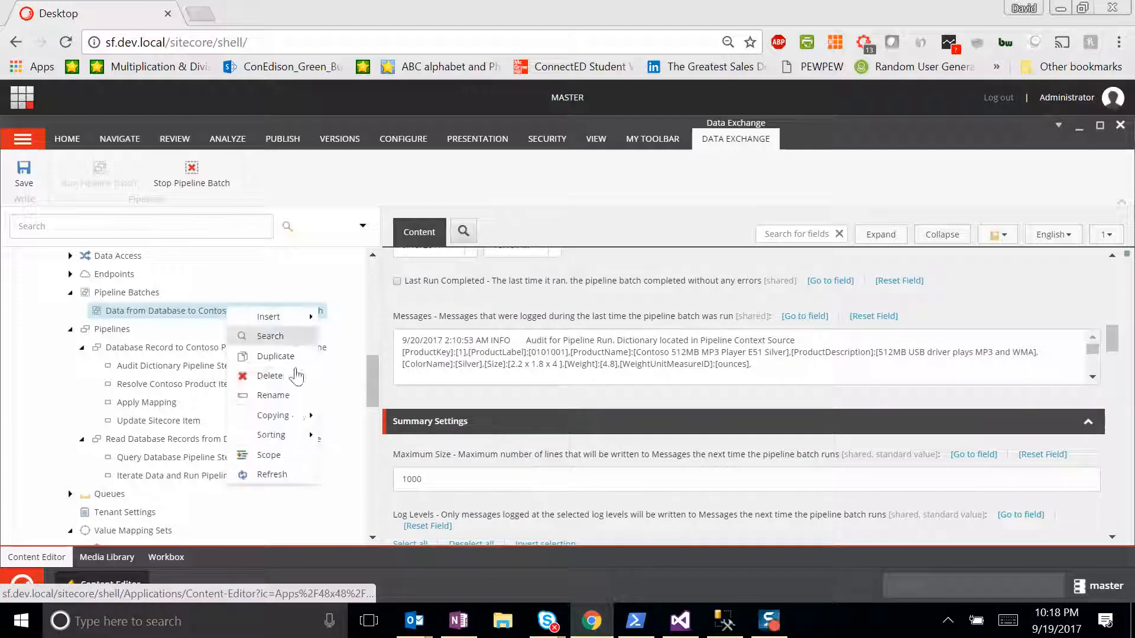
click(286, 474)
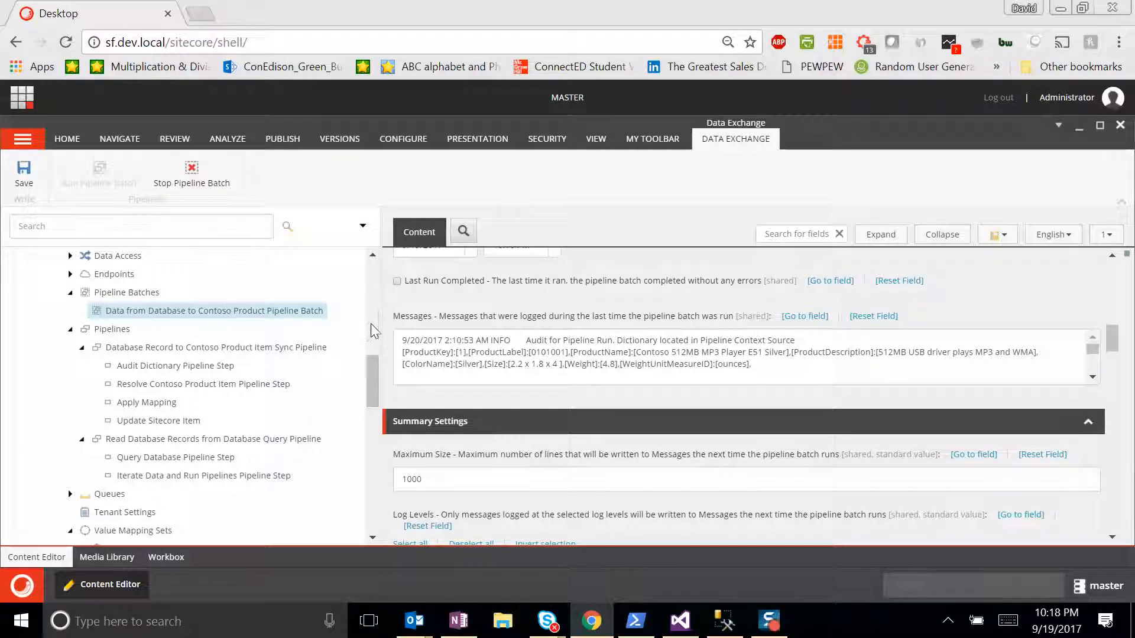
Refresh the Contoso Products folder under Content/Global to check which product items have been imported
scroll(371, 324, up, 10)
scroll(378, 313, down, 1)
right_click(120, 392)
click(155, 552)
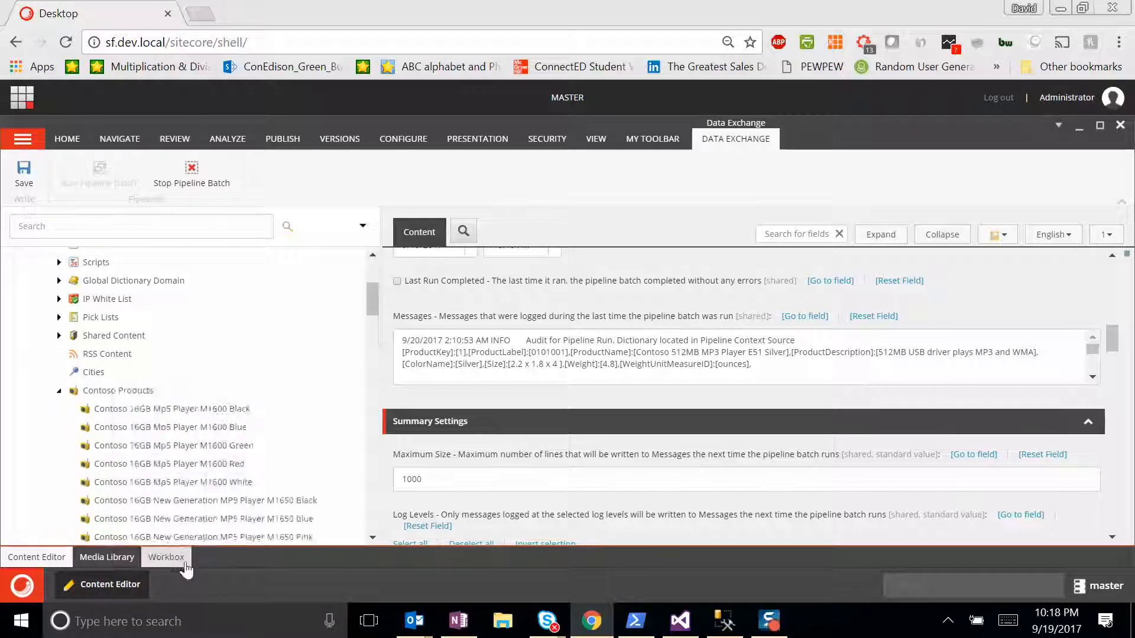
Return to the Data from Database to Contoso Product Pipeline Batch and review the Summary of its latest run
scroll(144, 488, down, 20)
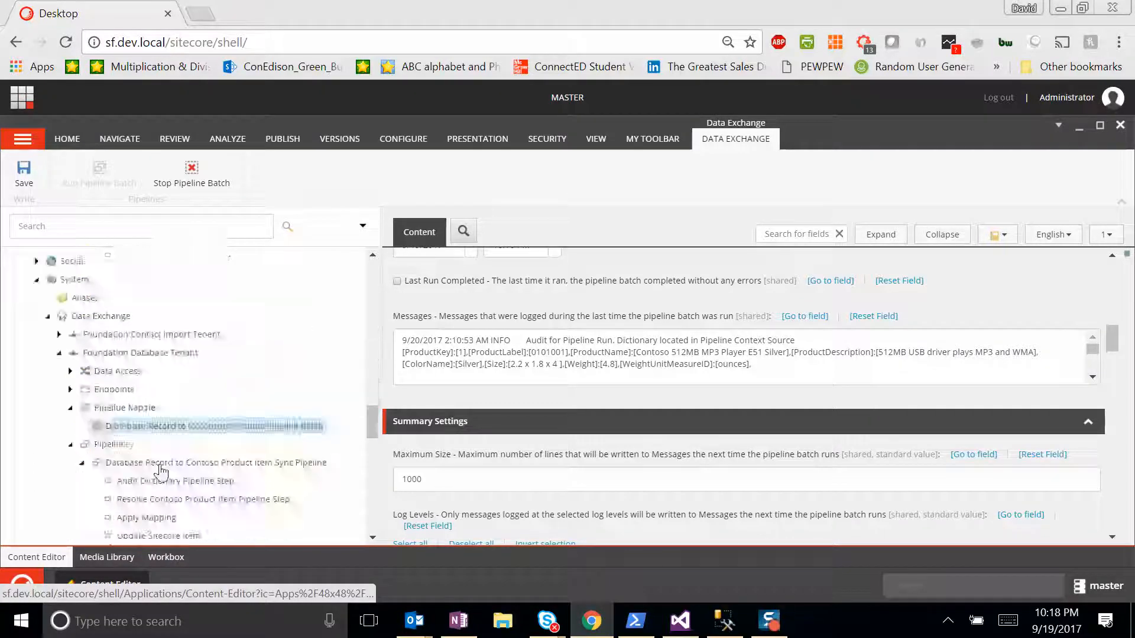
scroll(226, 465, up, 10)
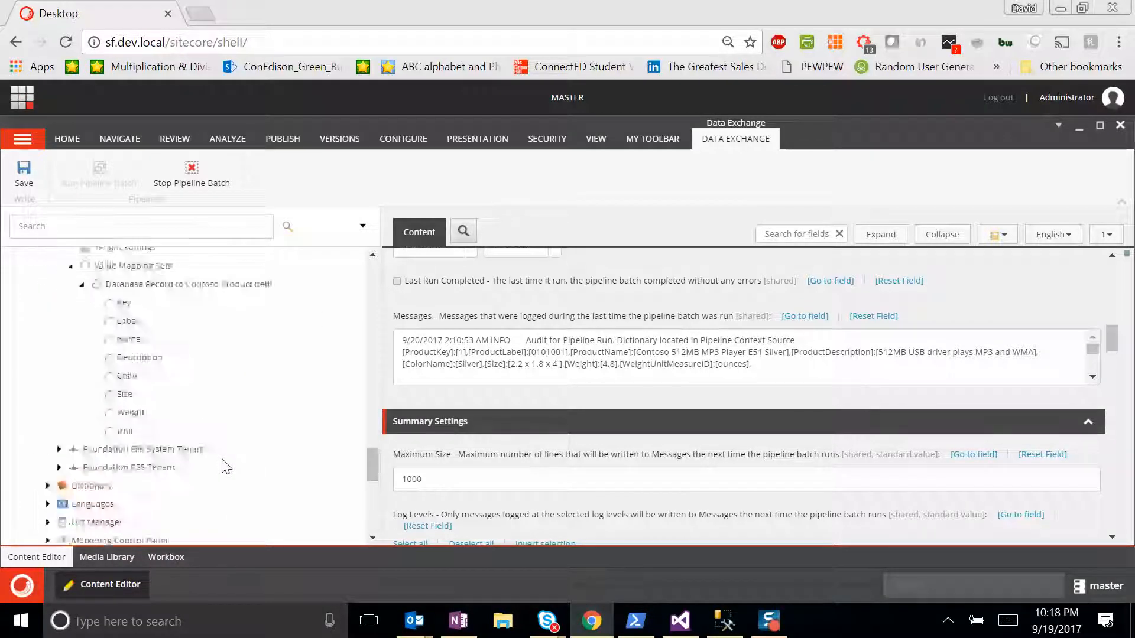
scroll(171, 396, up, 3)
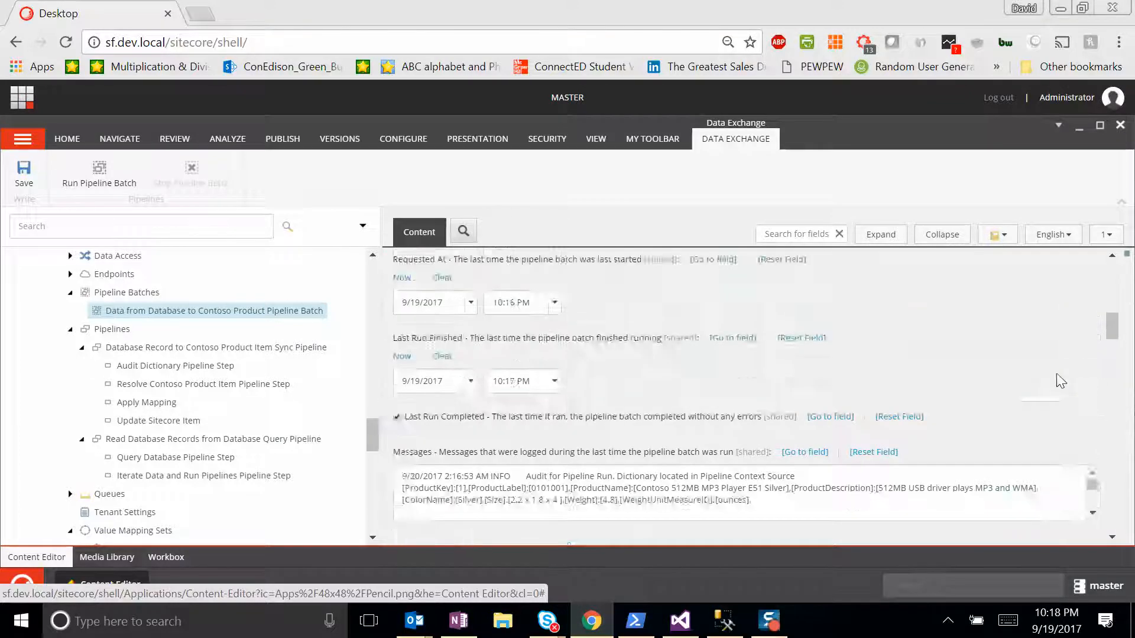
Review the latest run's Summary times and completion status, and read the Messages log through to its final entries
scroll(593, 363, up, 2)
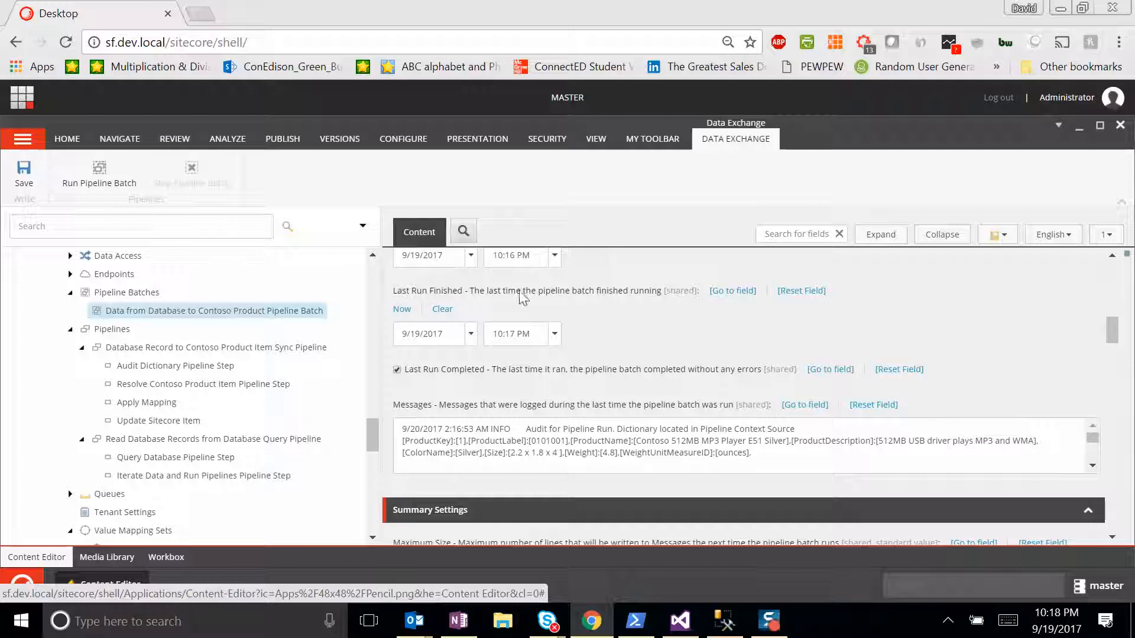
scroll(493, 319, up, 2)
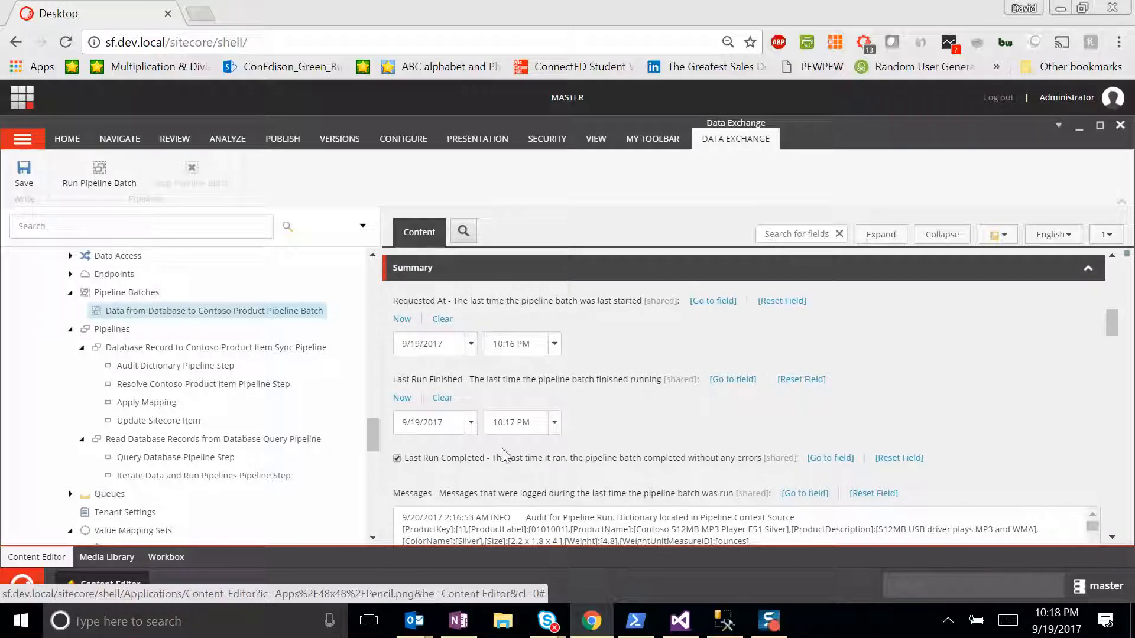
scroll(601, 482, down, 2)
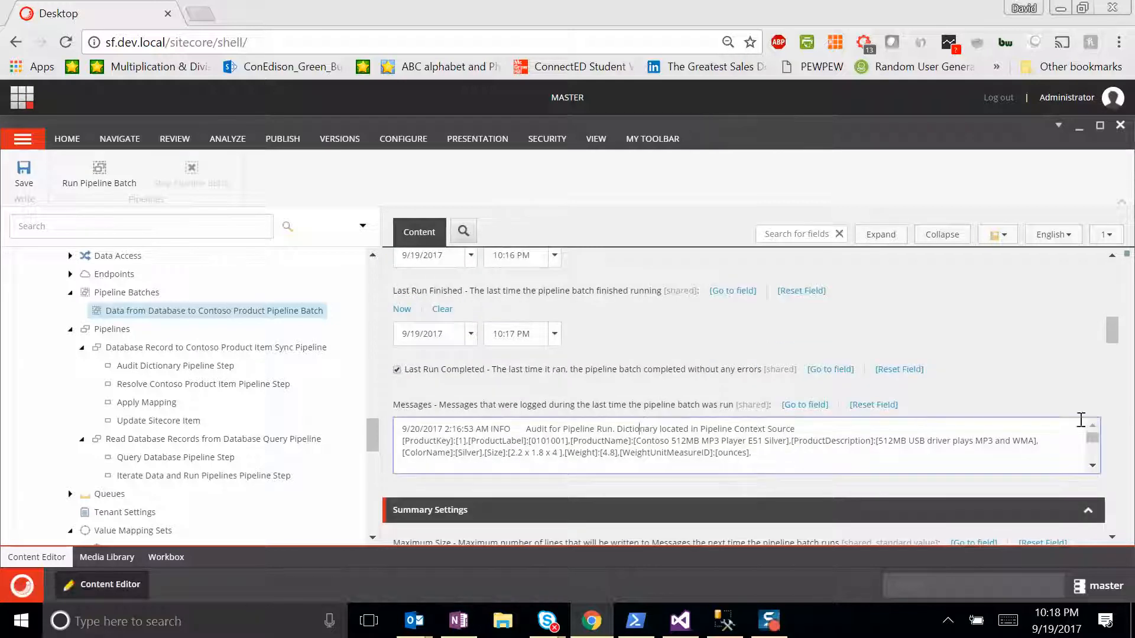
drag(1091, 440, 1091, 458)
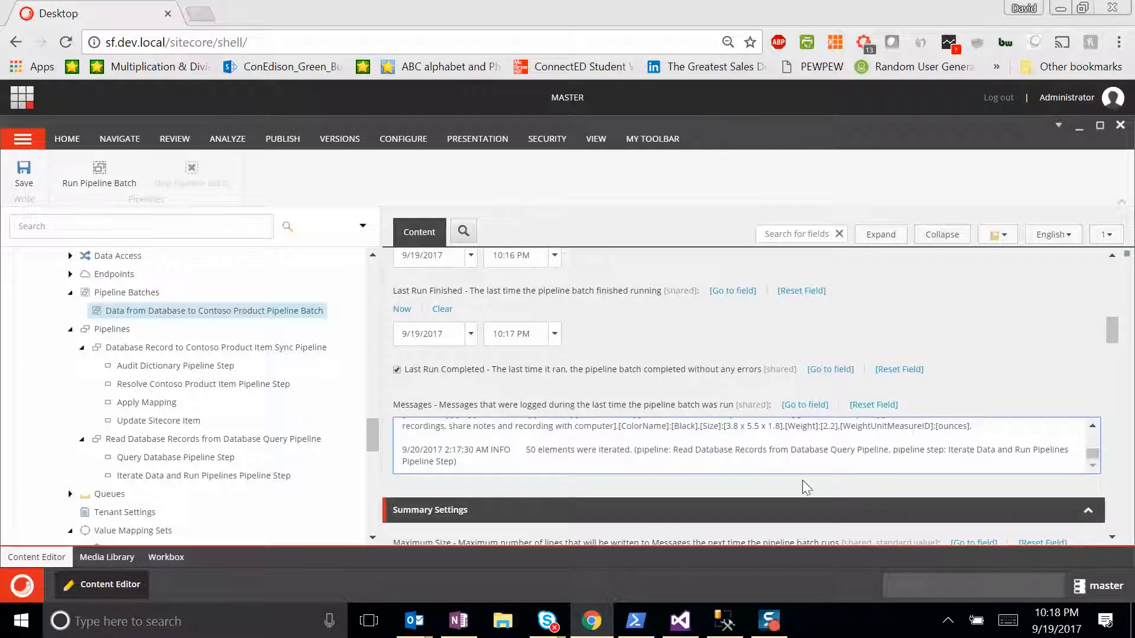
click(530, 453)
scroll(784, 462, up, 1)
Collapse and re-expand the Contoso Products folder under Content/Global to reload its list of imported product items
scroll(177, 287, up, 5)
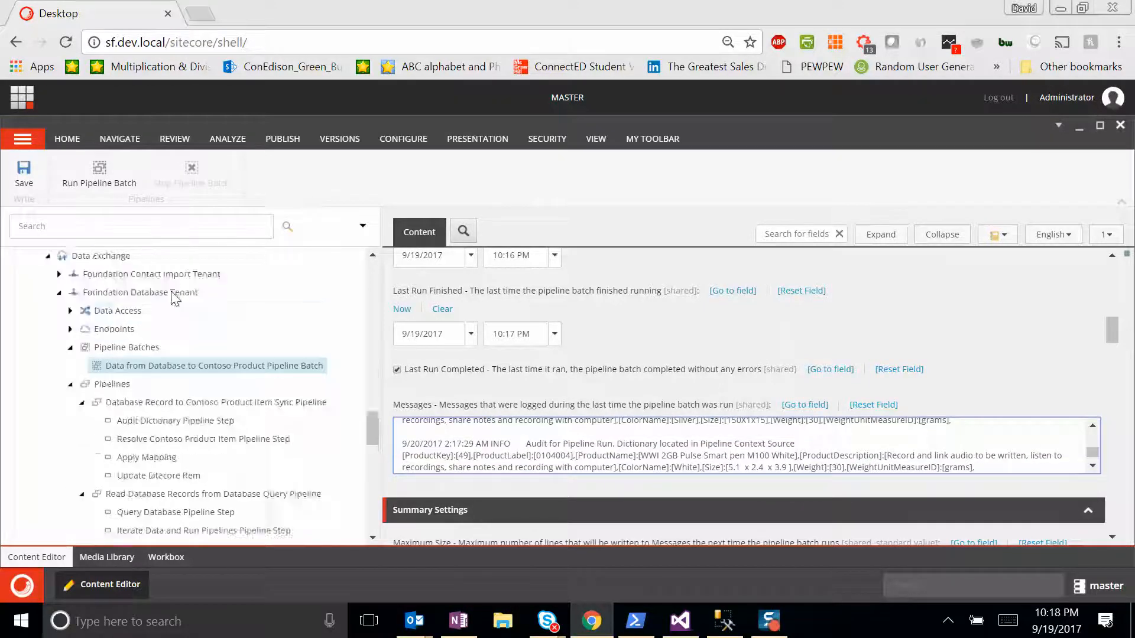
scroll(184, 295, up, 8)
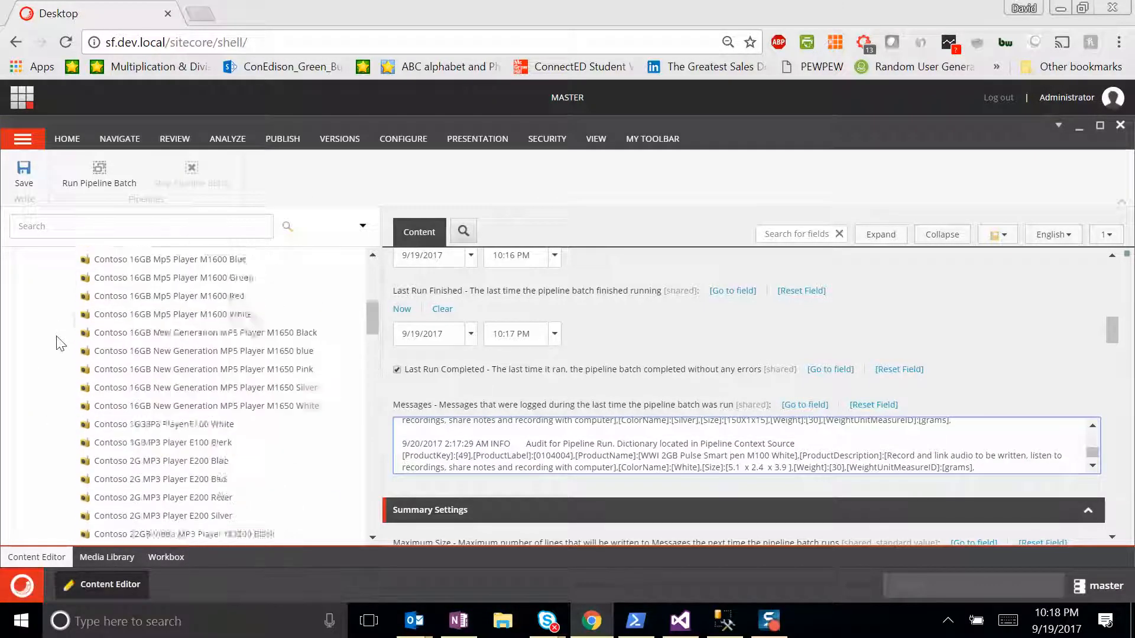
click(58, 416)
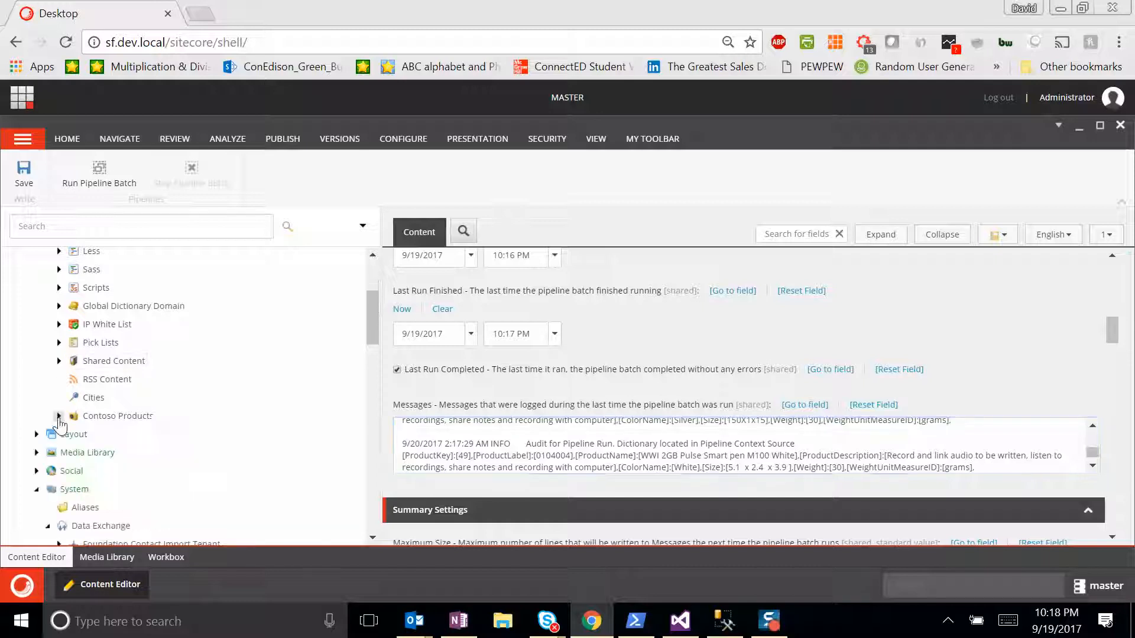
click(120, 421)
scroll(147, 459, down, 3)
Open the Contoso 16GB New Generation MP5 Player M1650 blue and Contoso 2G MP3 Player E200 Blue items and check their Product Details fields
click(142, 368)
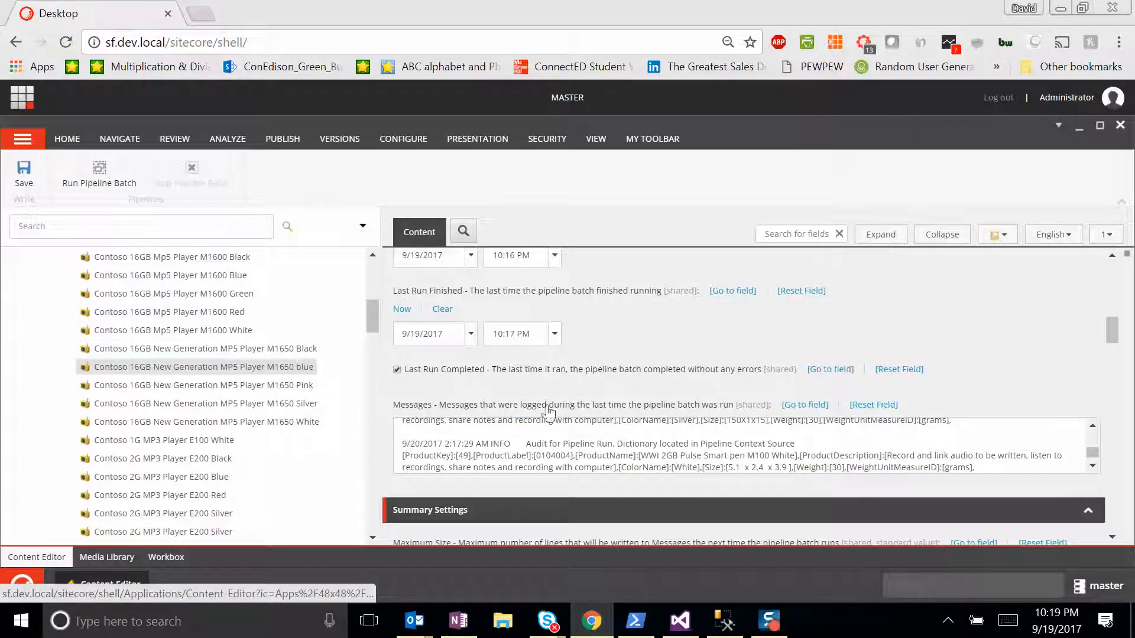
click(142, 331)
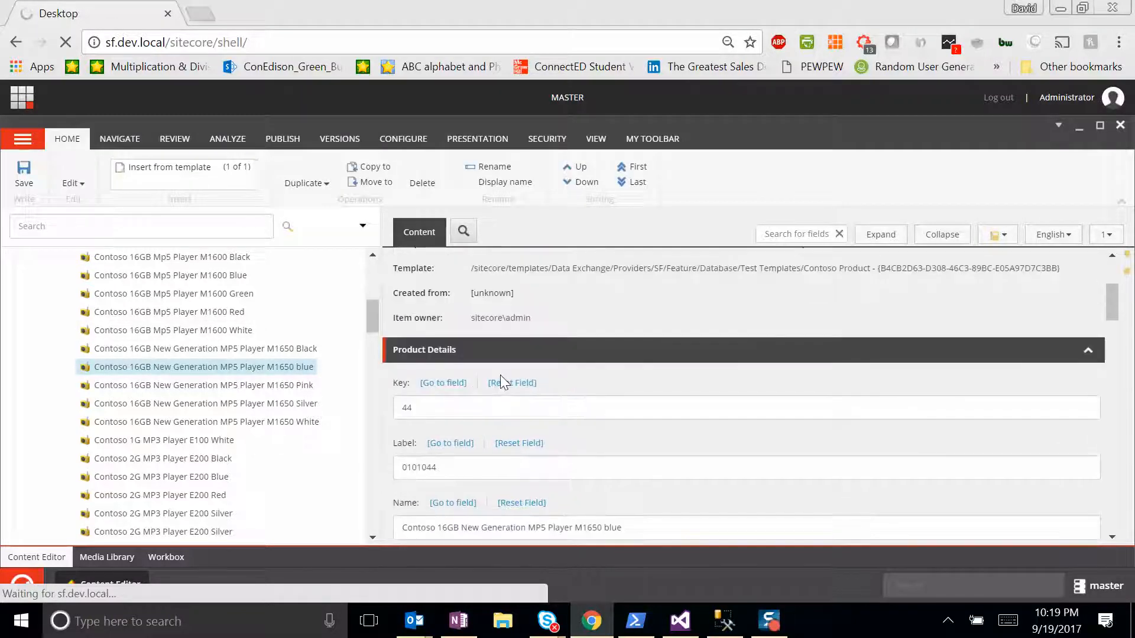
scroll(498, 408, down, 5)
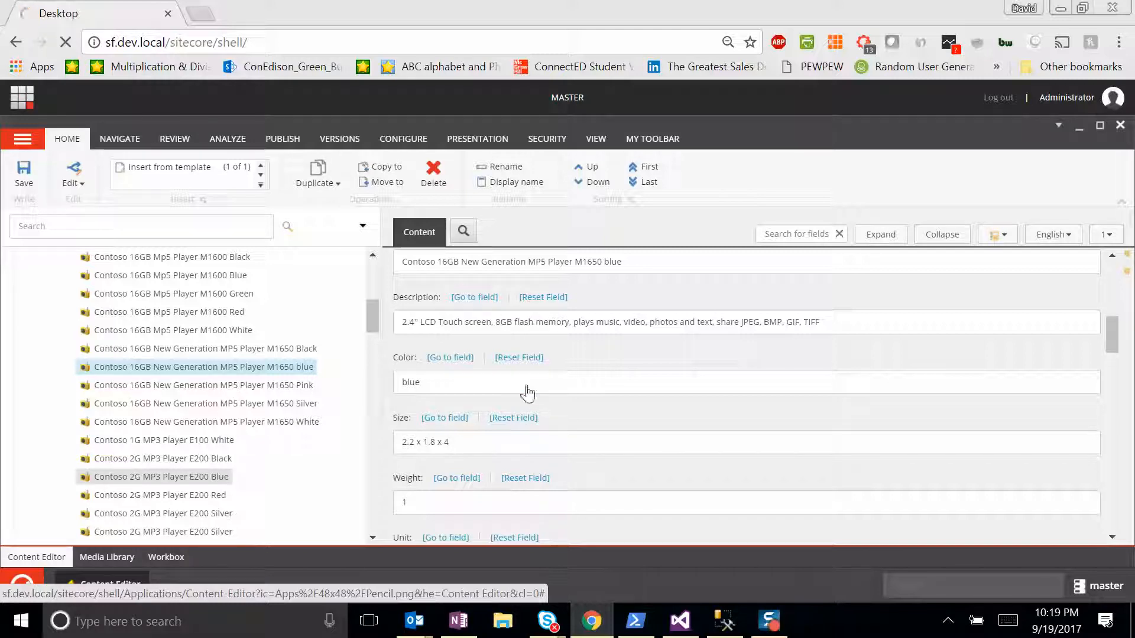
Collapse the Contoso Products folder in the content tree
scroll(219, 381, up, 3)
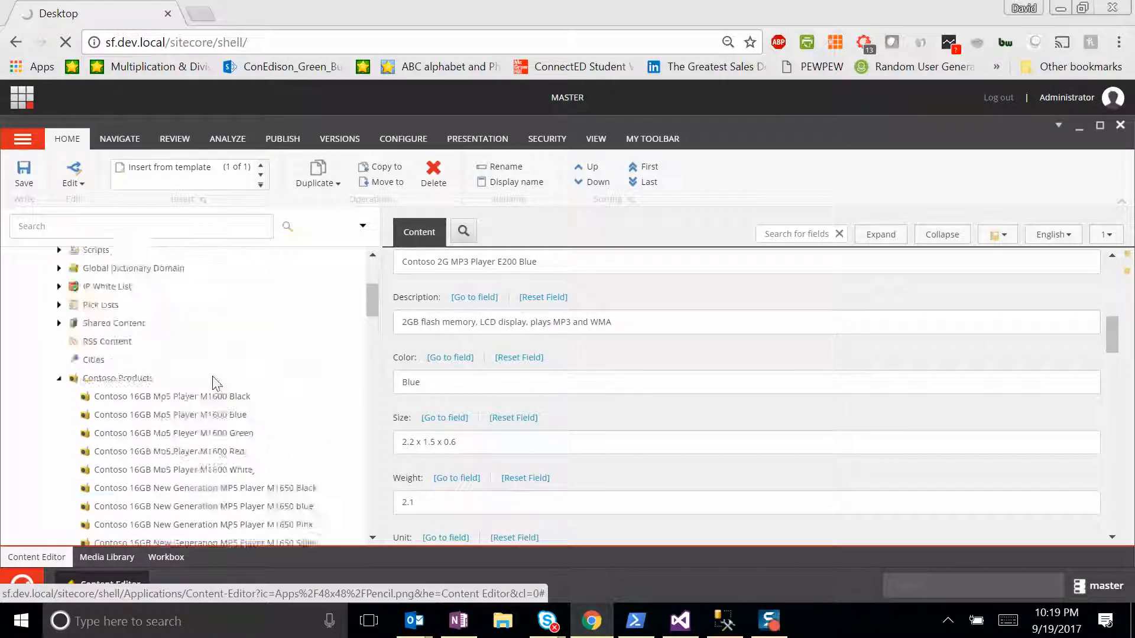
scroll(50, 356, down, 2)
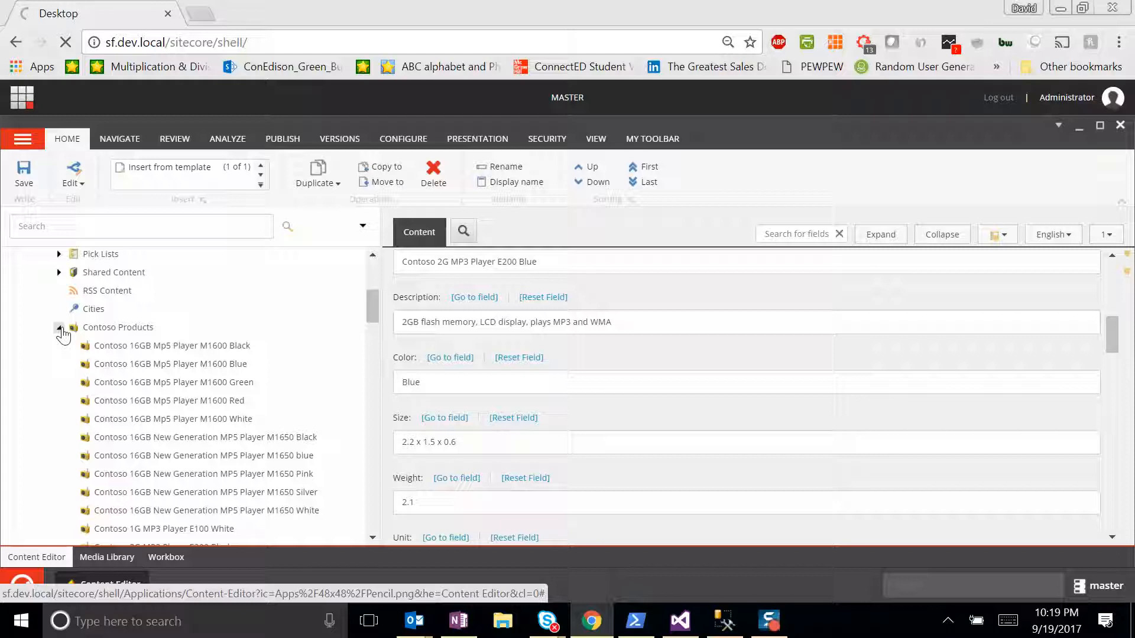
click(59, 328)
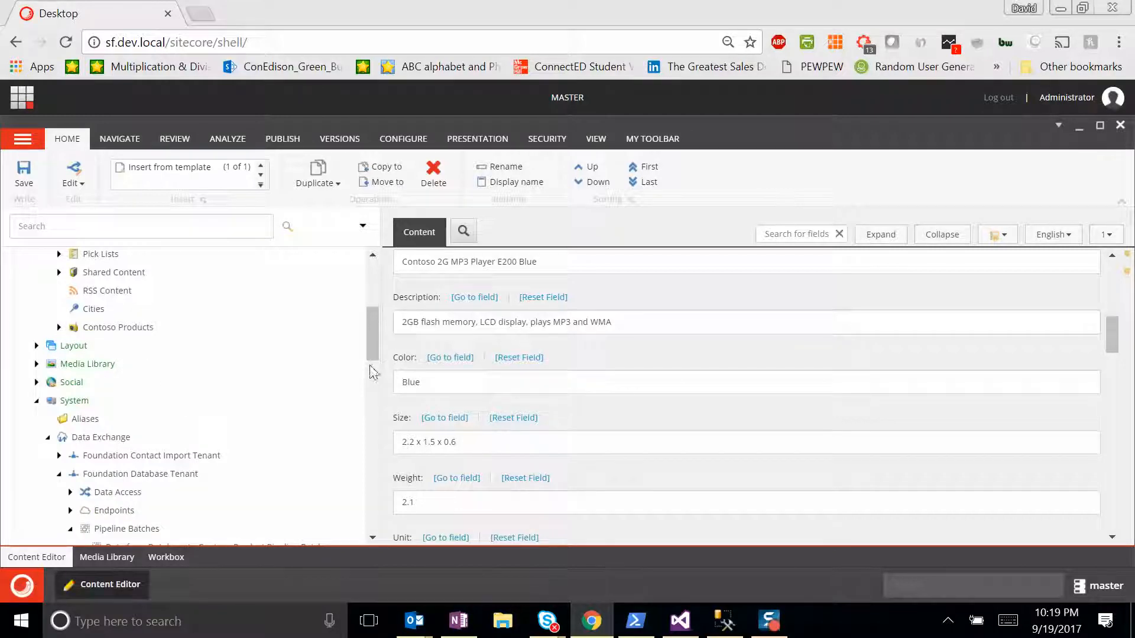